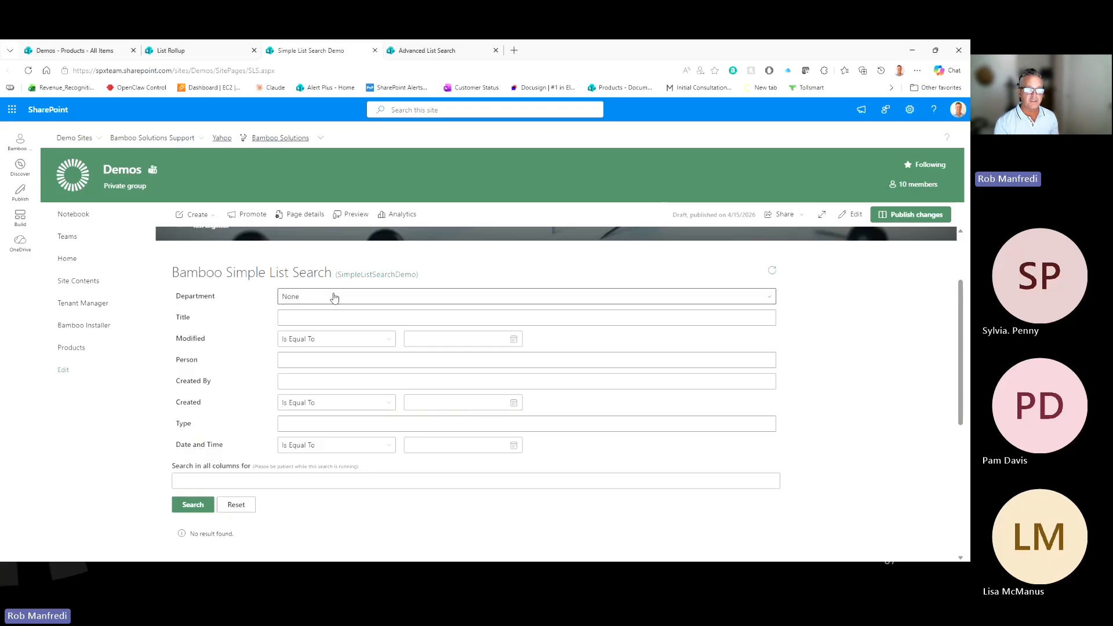
left_click(333, 297)
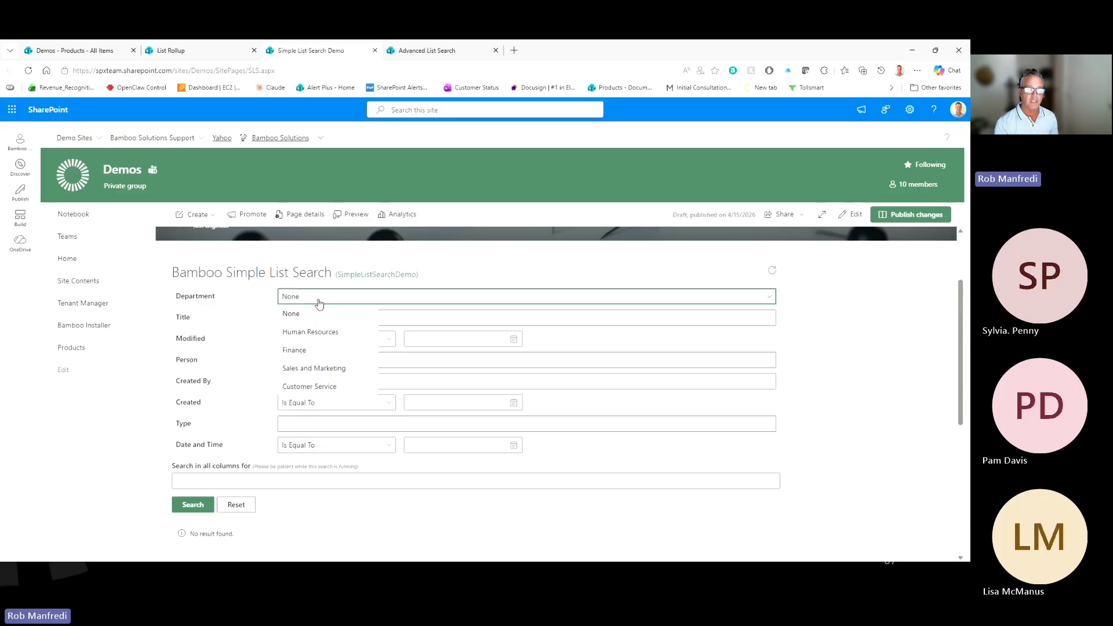
left_click(318, 312)
left_click(322, 344)
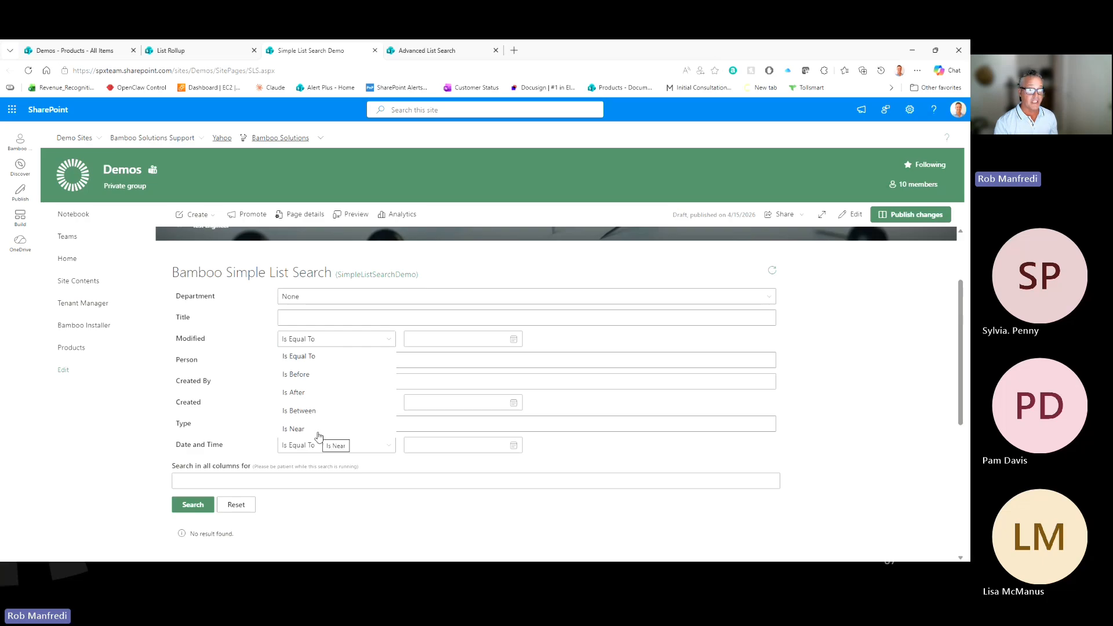
left_click(264, 341)
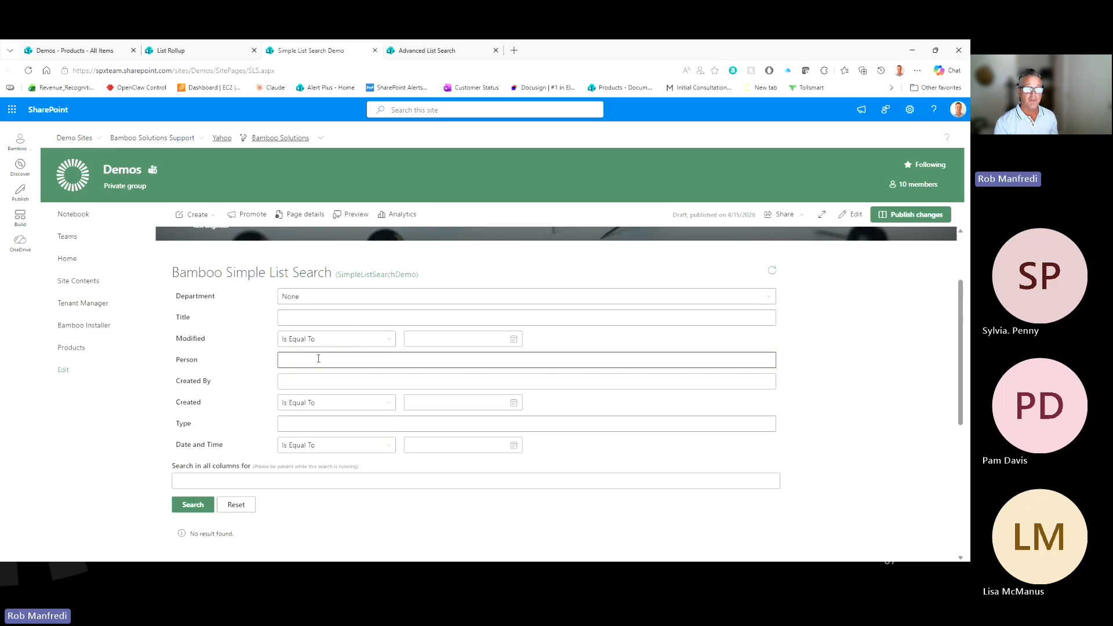
left_click(319, 359)
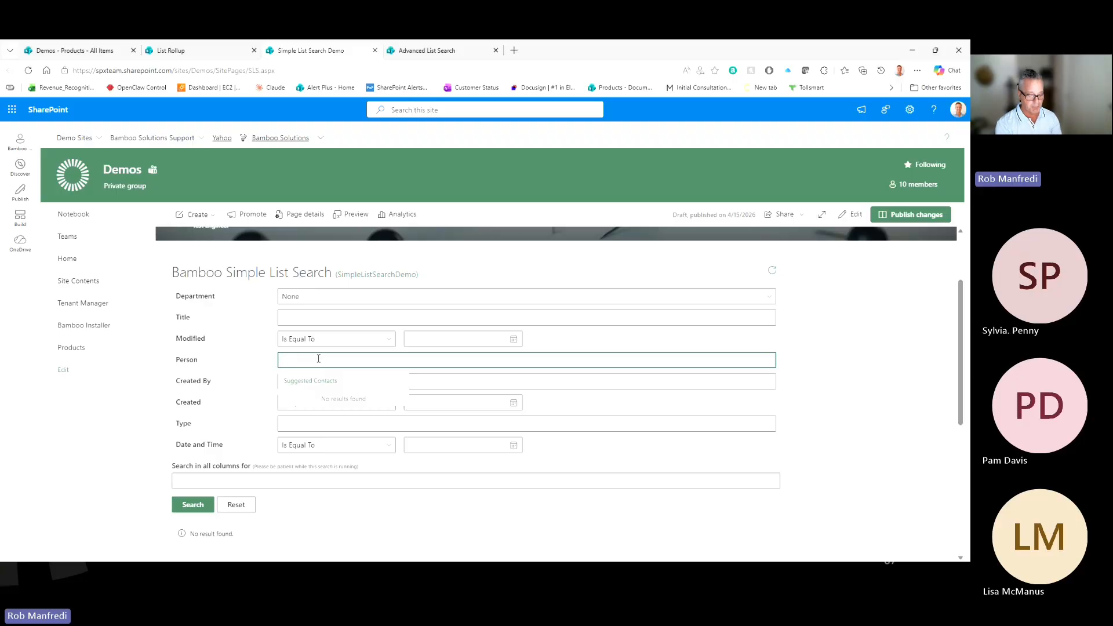
type("Cou")
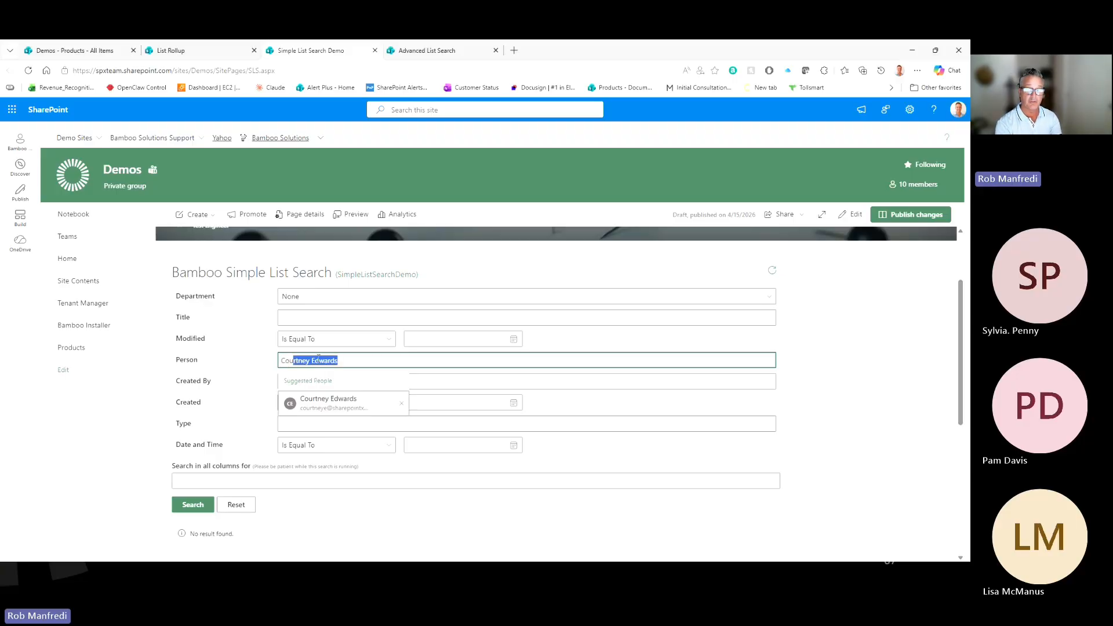
key("BackSpace")
left_click(129, 384)
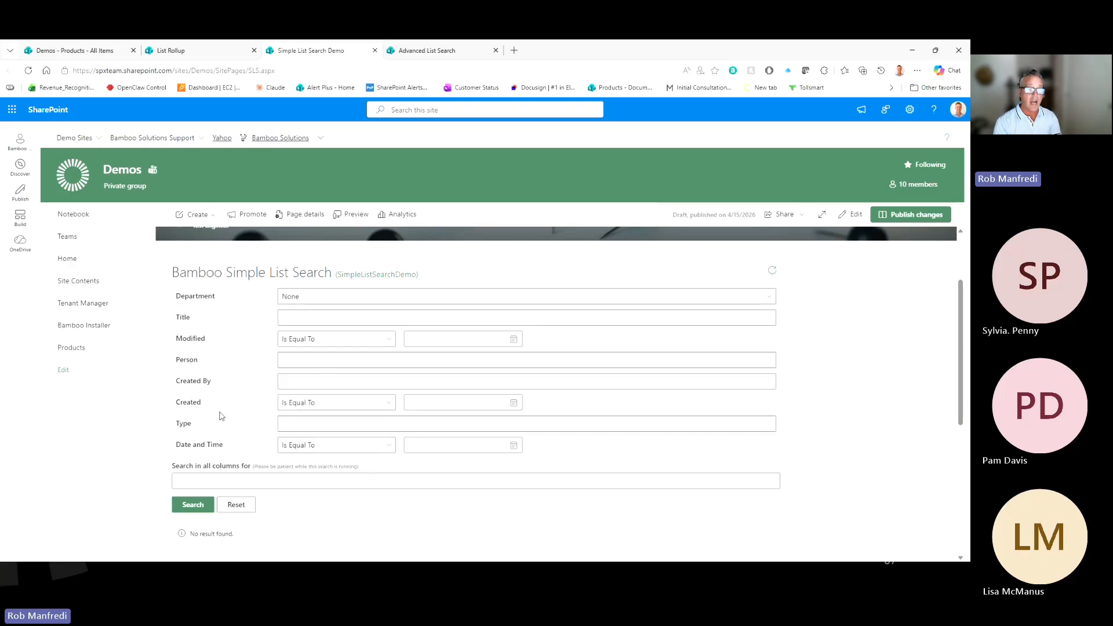
scroll(219, 415, "down", 1)
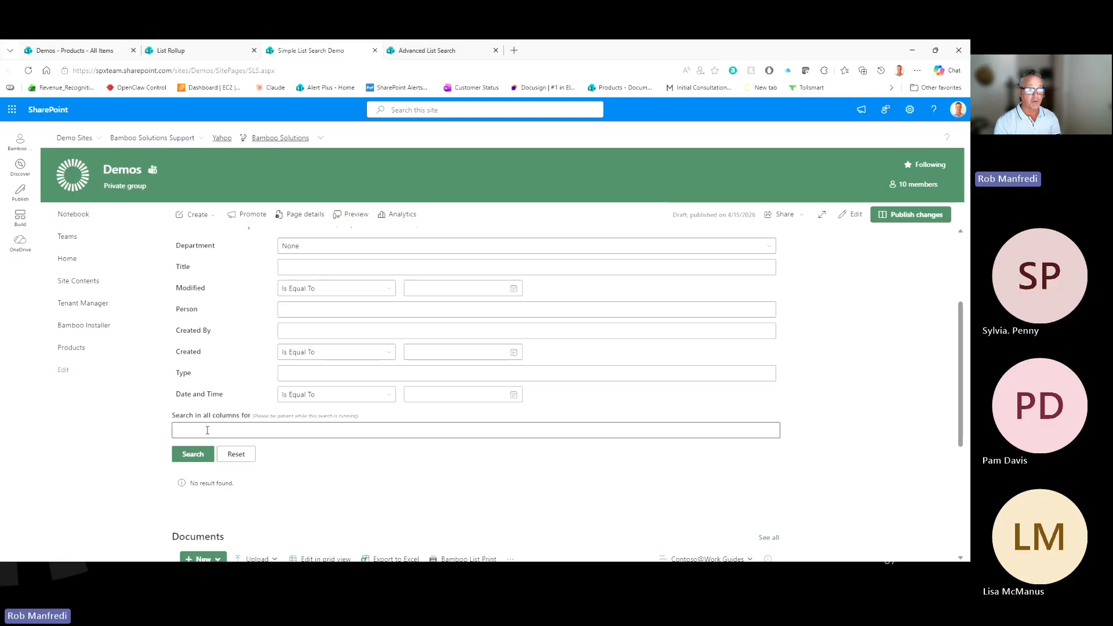
scroll(238, 418, "down", 1)
scroll(238, 417, "up", 1)
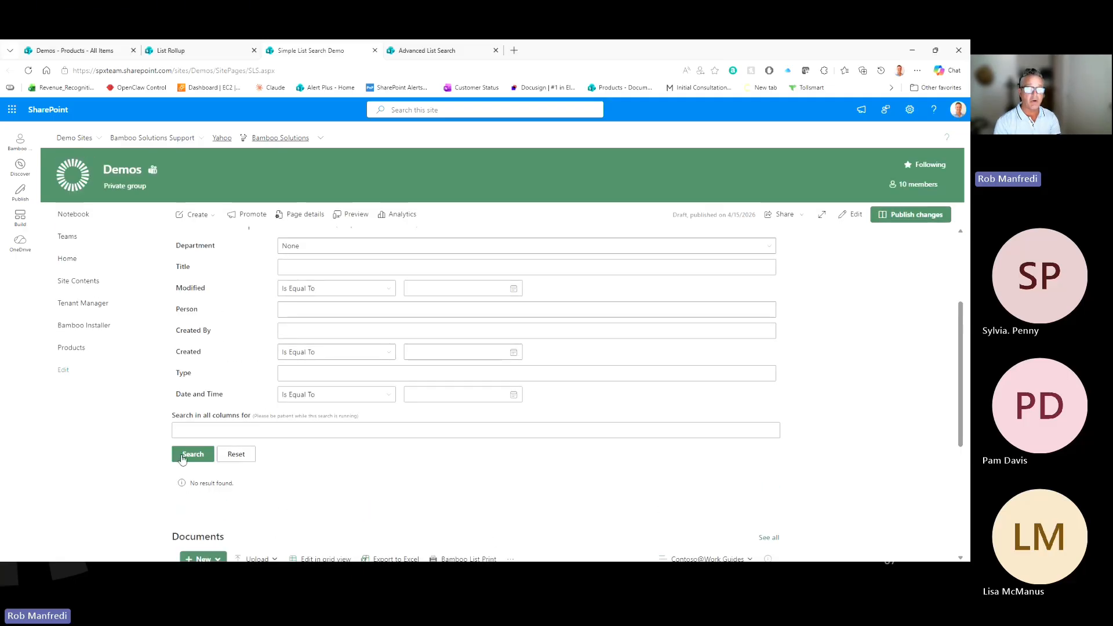
Step: Run an empty search and review all seven results, including Finance Team Lead and Owner and CEO
left_click(182, 456)
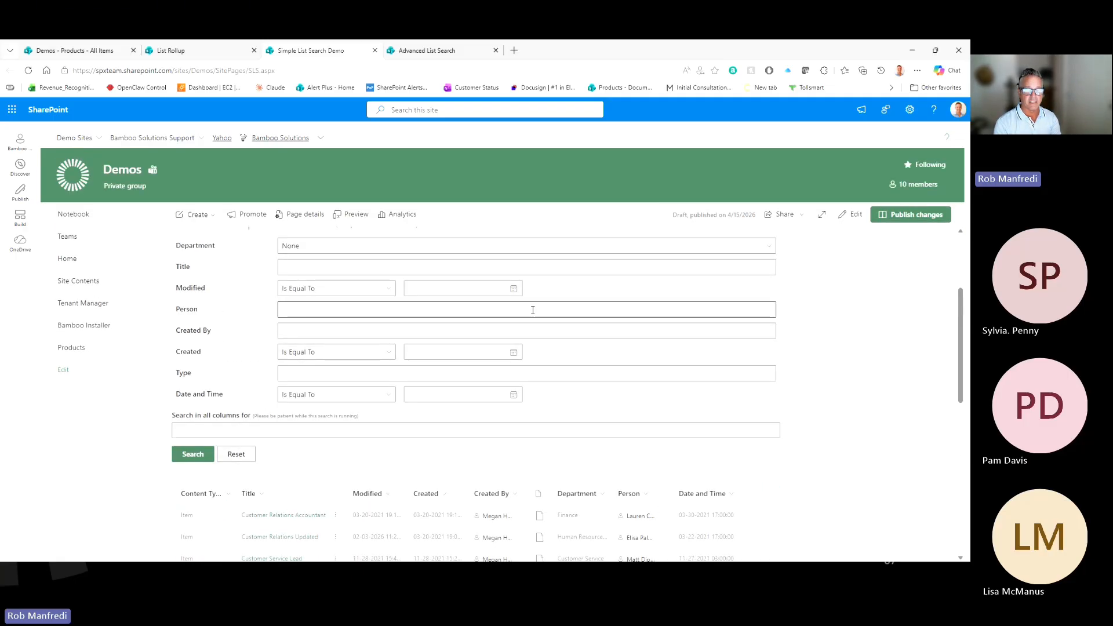
scroll(532, 310, "down", 3)
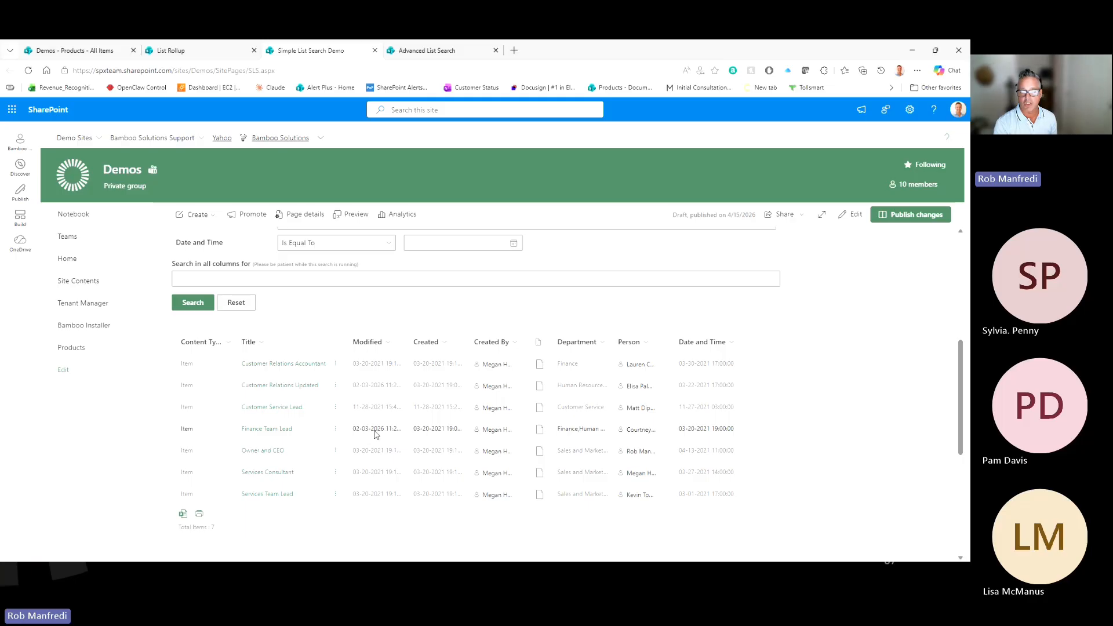
scroll(534, 430, "up", 3)
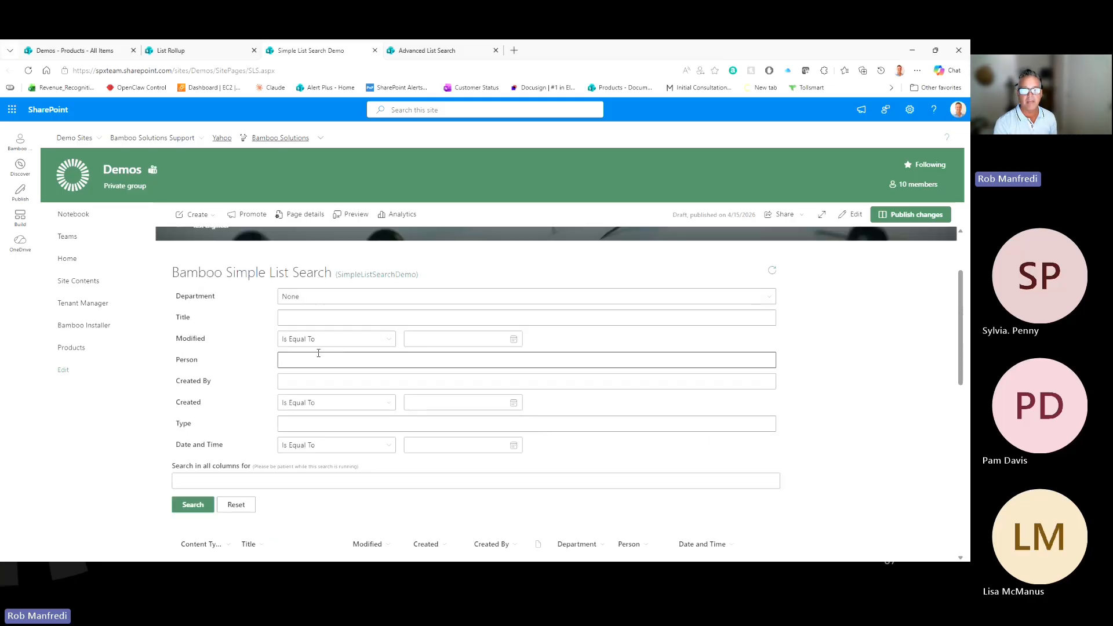
Step: Set the Person filter to a person chosen from the suggestions
left_click(315, 360)
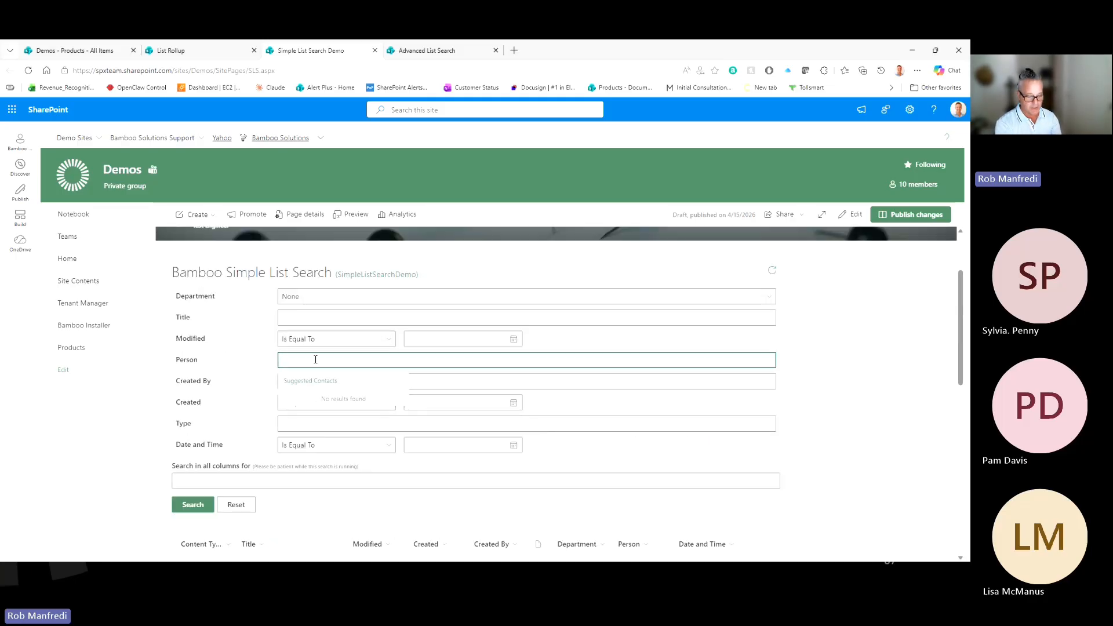
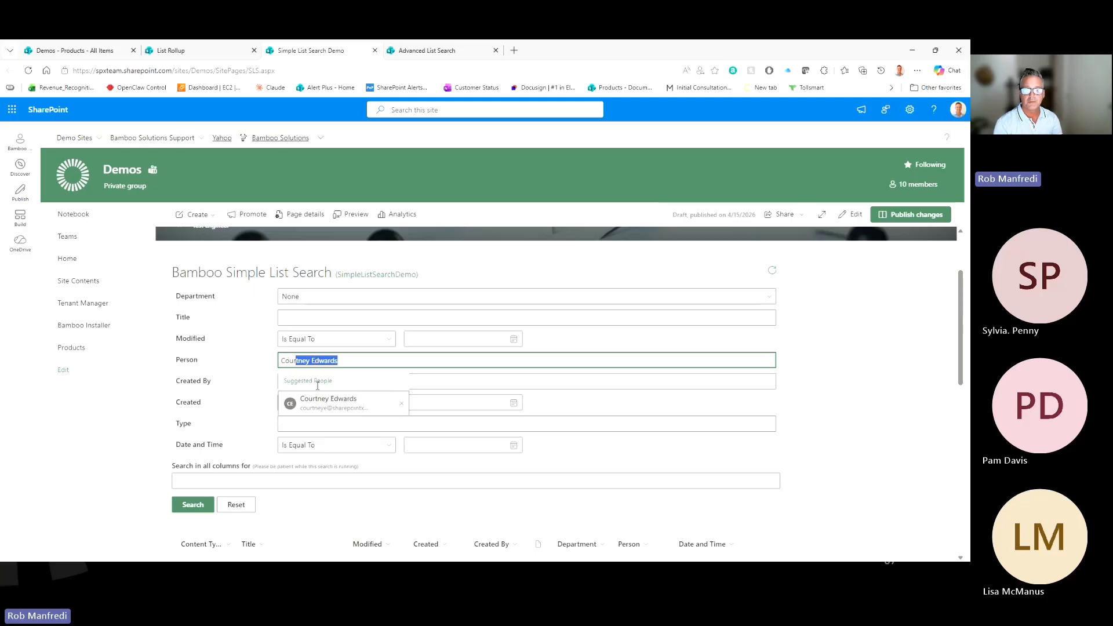
left_click(323, 403)
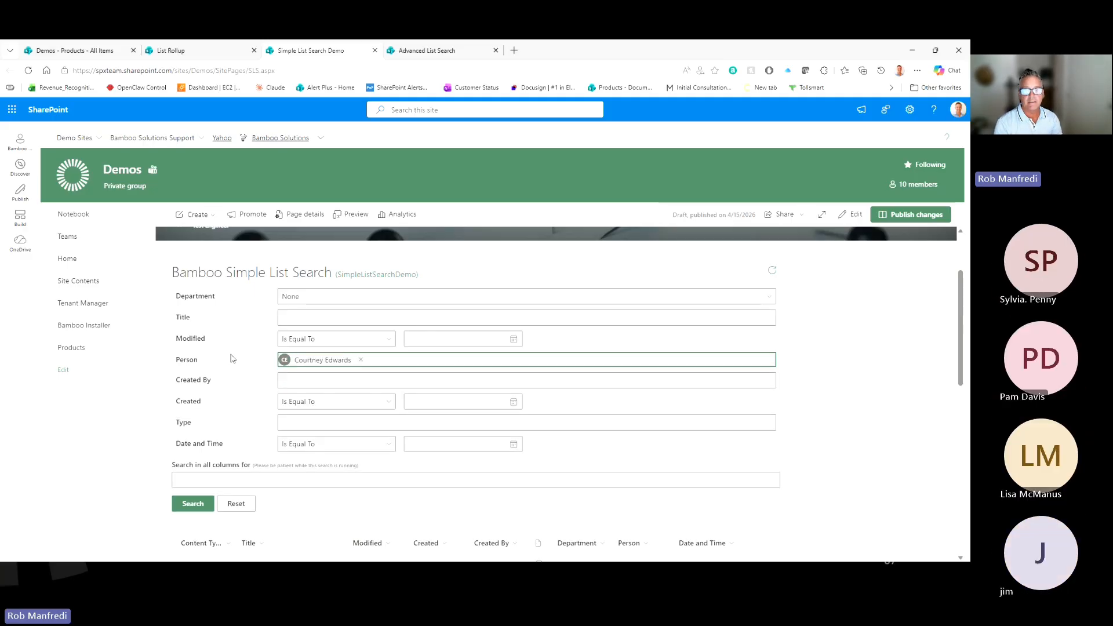
Step: Set Modified to Is Between Mar 01 2026 and Mar 31 2026, which finds no results
left_click(313, 343)
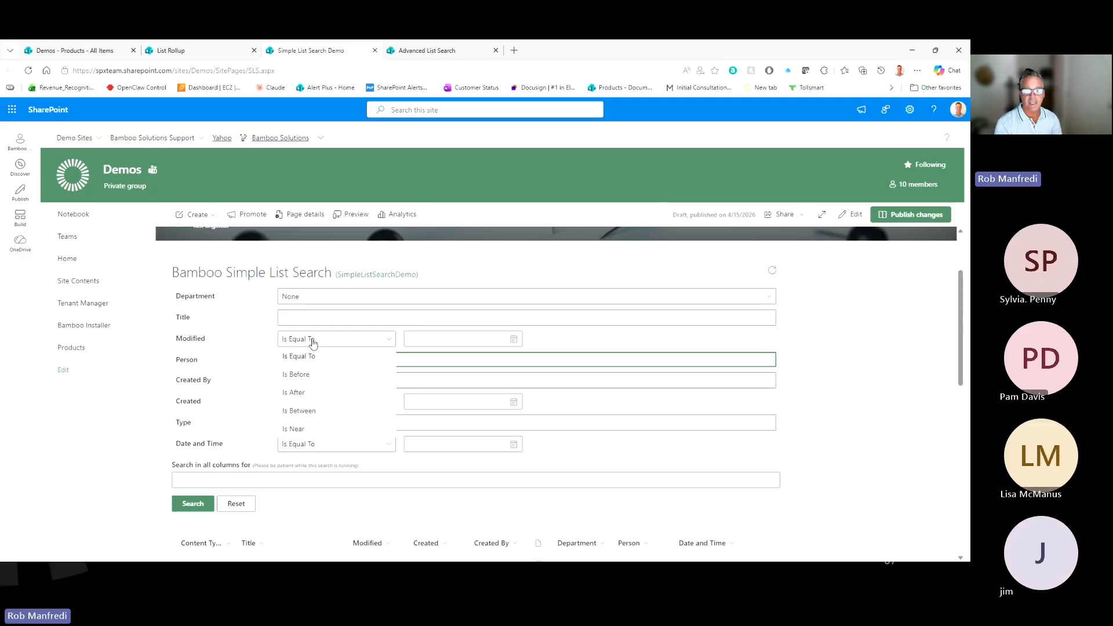
left_click(312, 415)
left_click(514, 340)
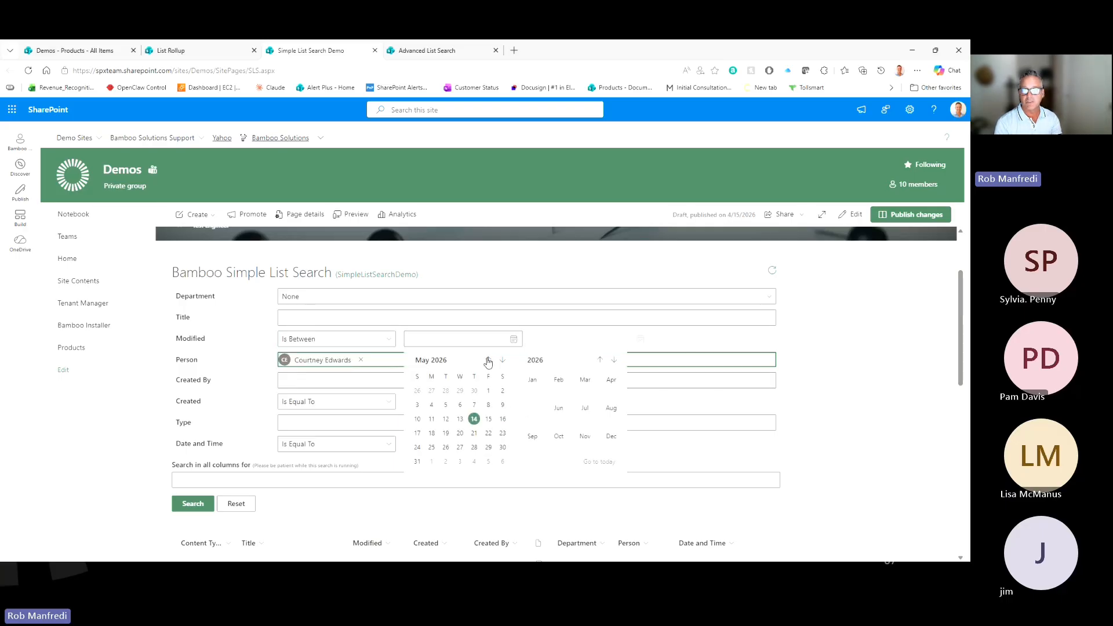
left_click(488, 360)
left_click(488, 361)
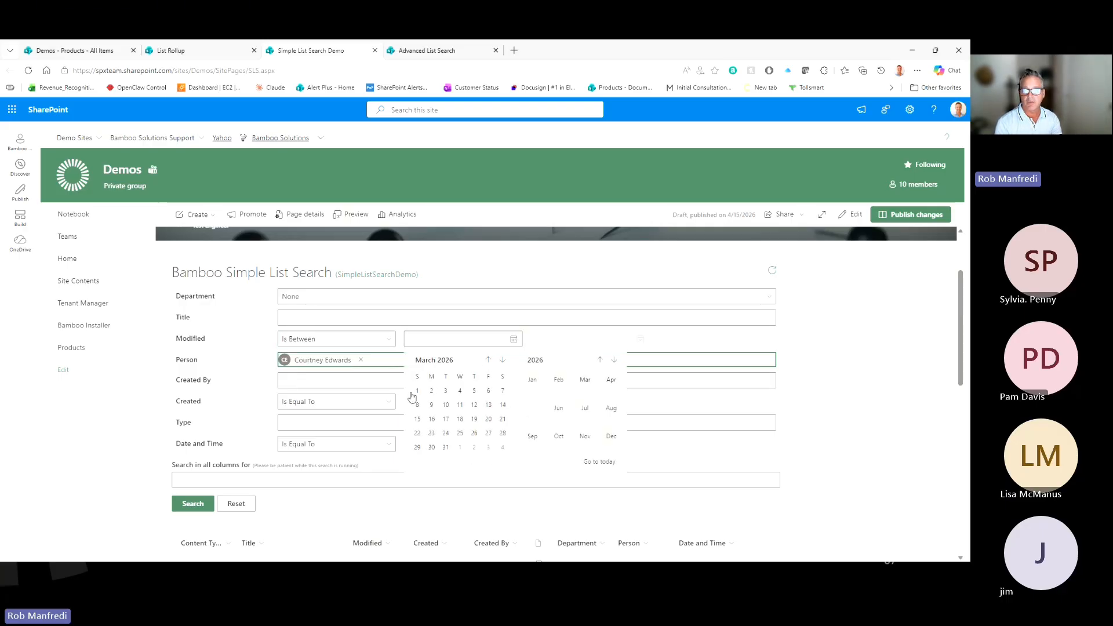
left_click(418, 391)
scroll(485, 368, "up", 2)
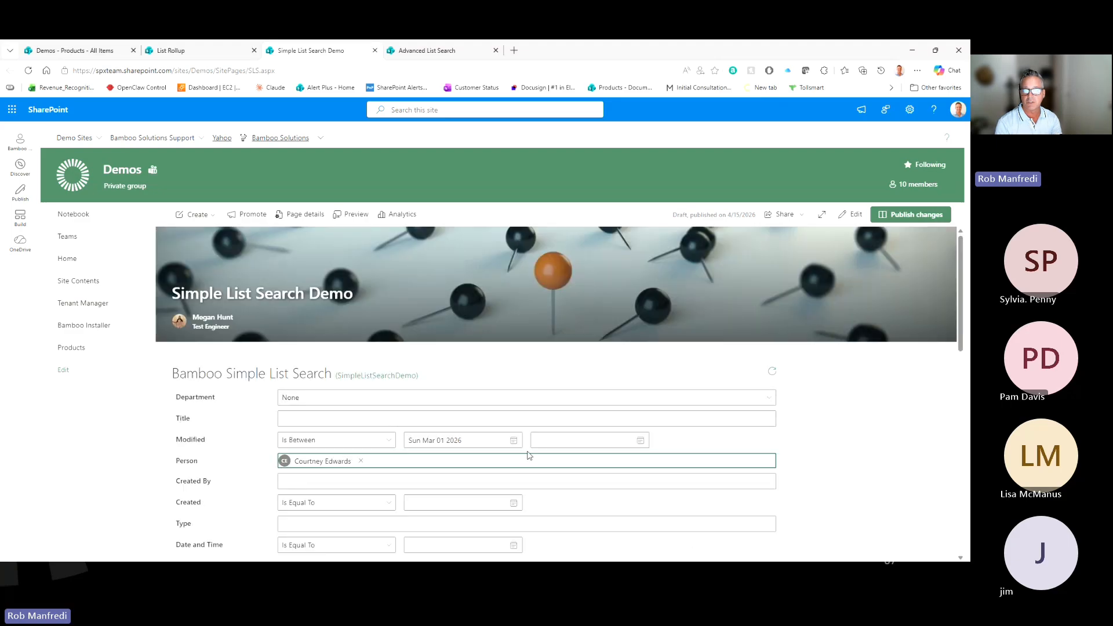
left_click(640, 440)
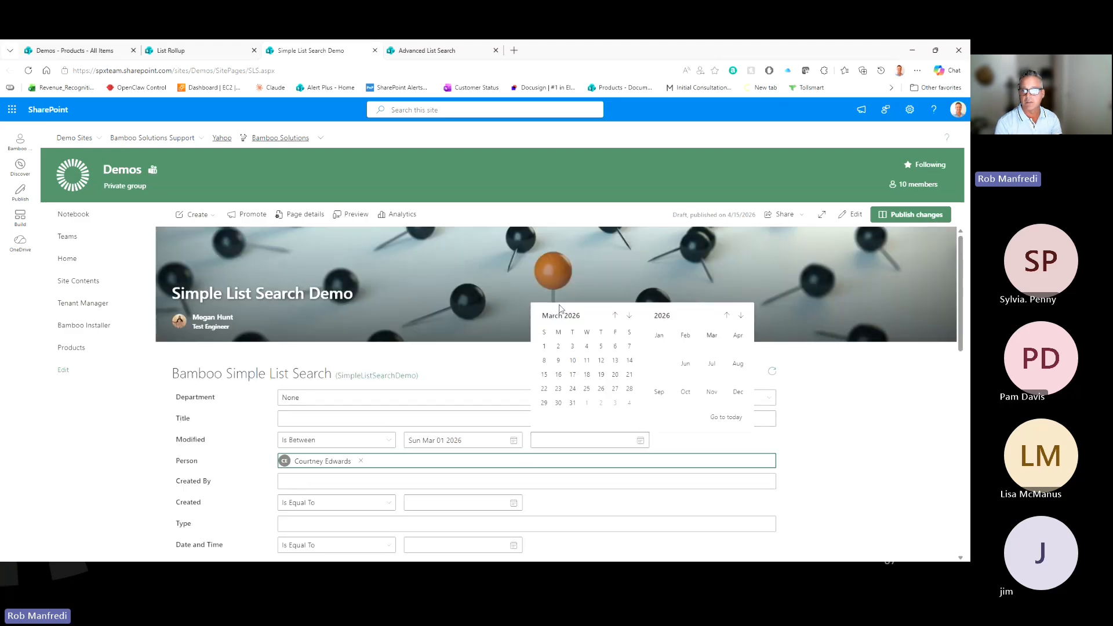
left_click(573, 404)
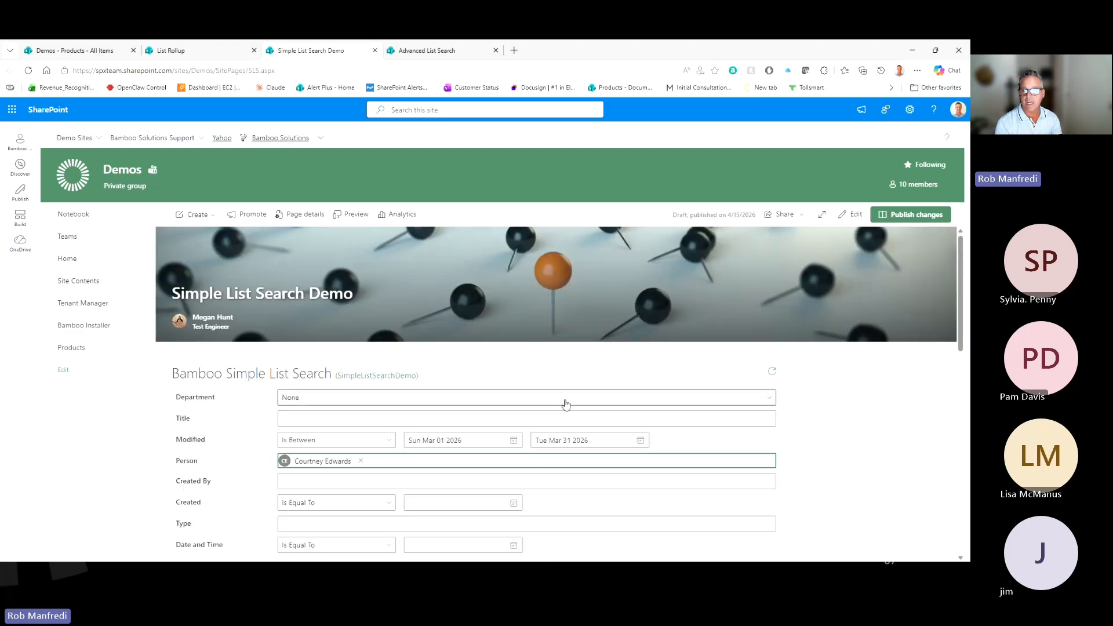
scroll(566, 404, "down", 3)
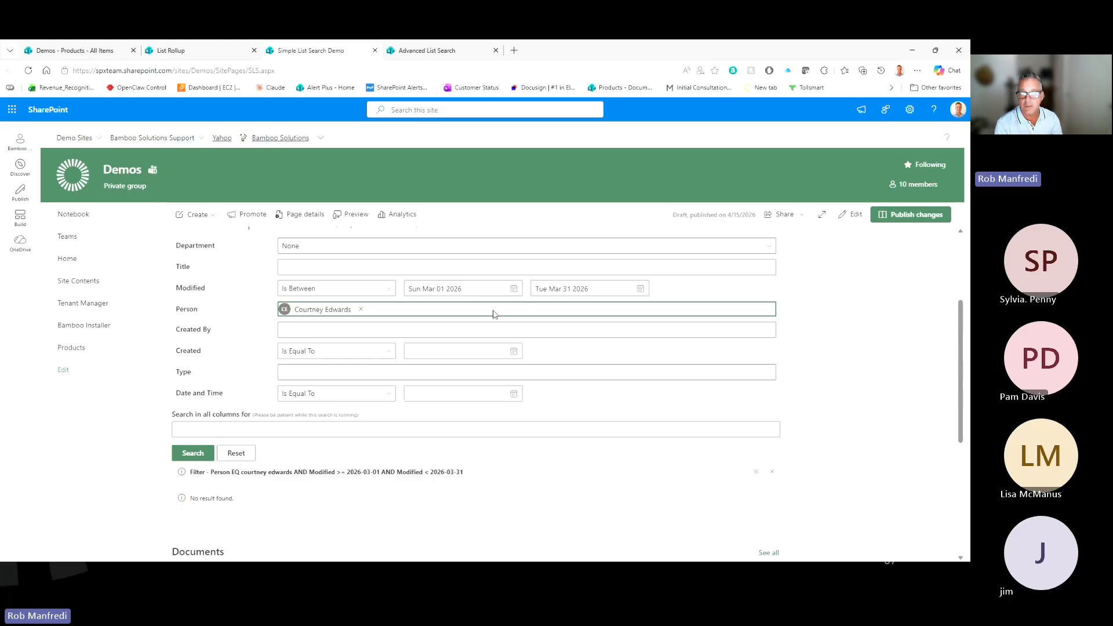
Step: Reset the form and search by the person alone, returning the Finance Team Lead item
left_click(361, 309)
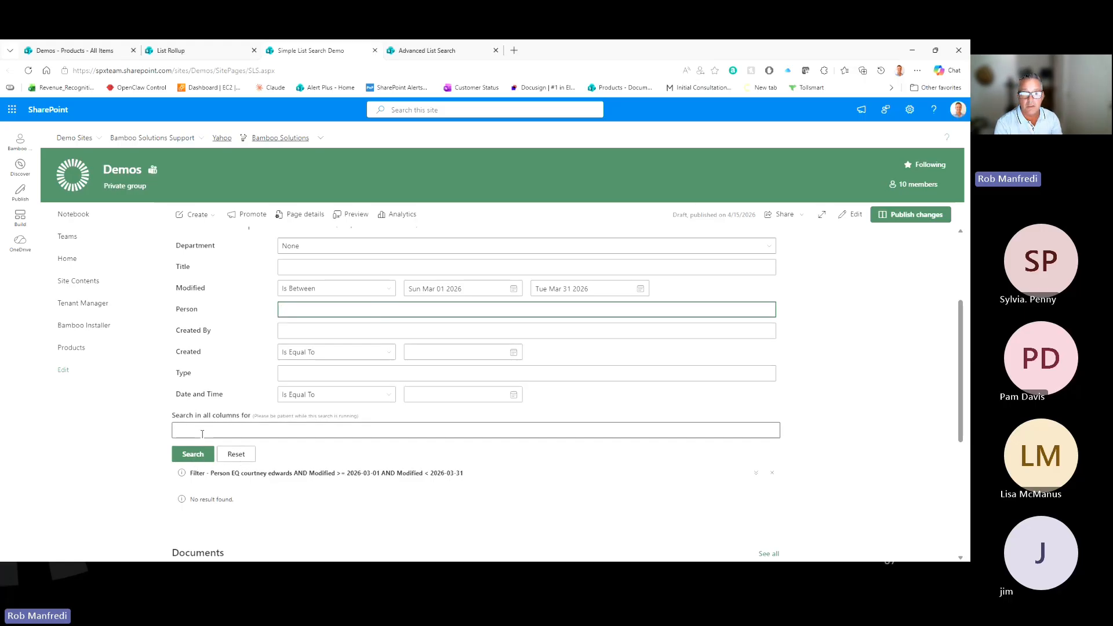
left_click(193, 454)
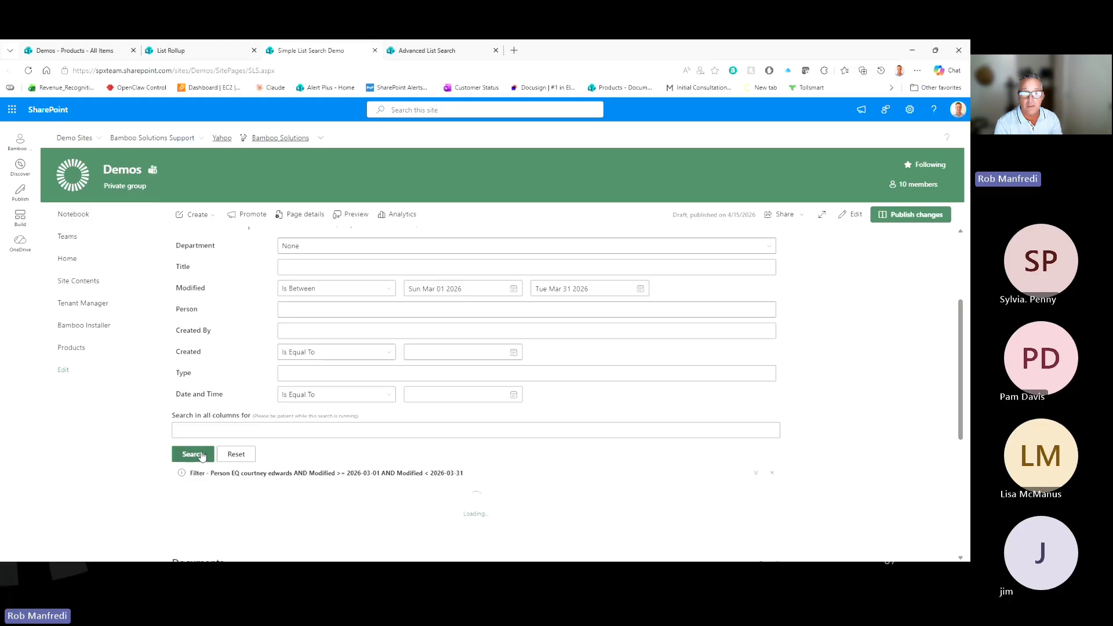
left_click(242, 455)
left_click(323, 312)
type("C")
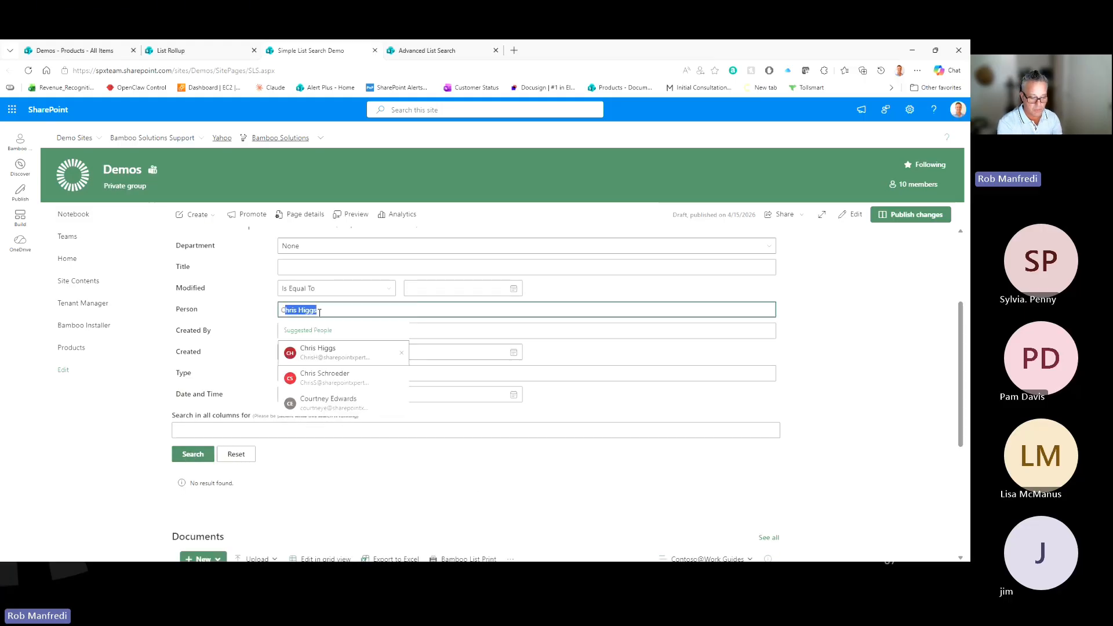
type("ou")
left_click(324, 349)
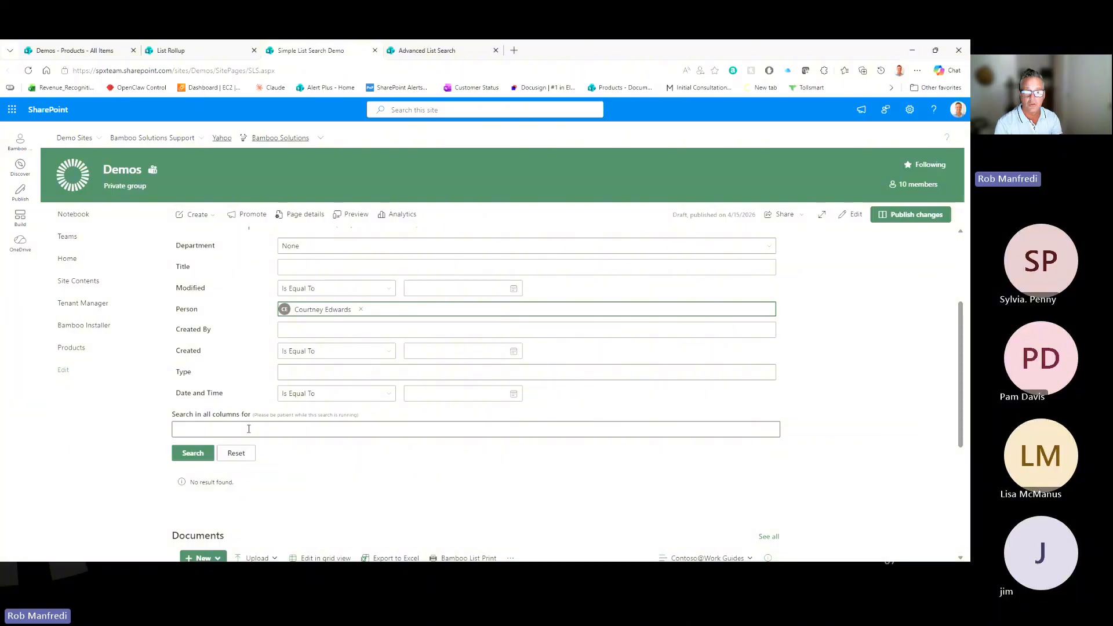
left_click(193, 453)
scroll(638, 315, "down", 2)
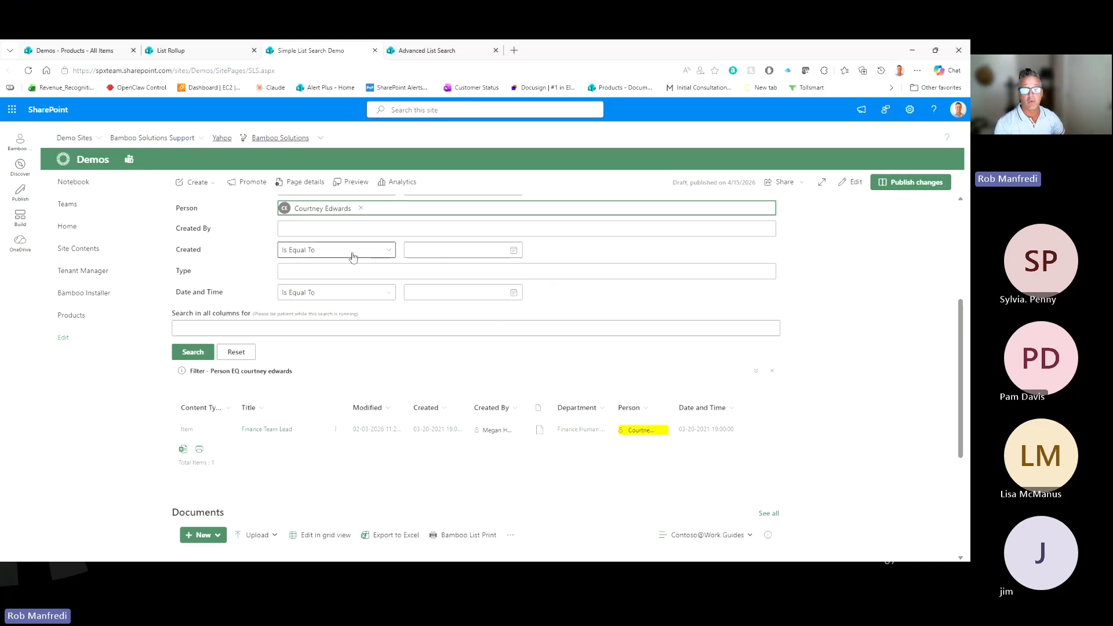
Step: Add a Modified Is After February 1, 2026 filter and rerun the person search
scroll(357, 277, "up", 1)
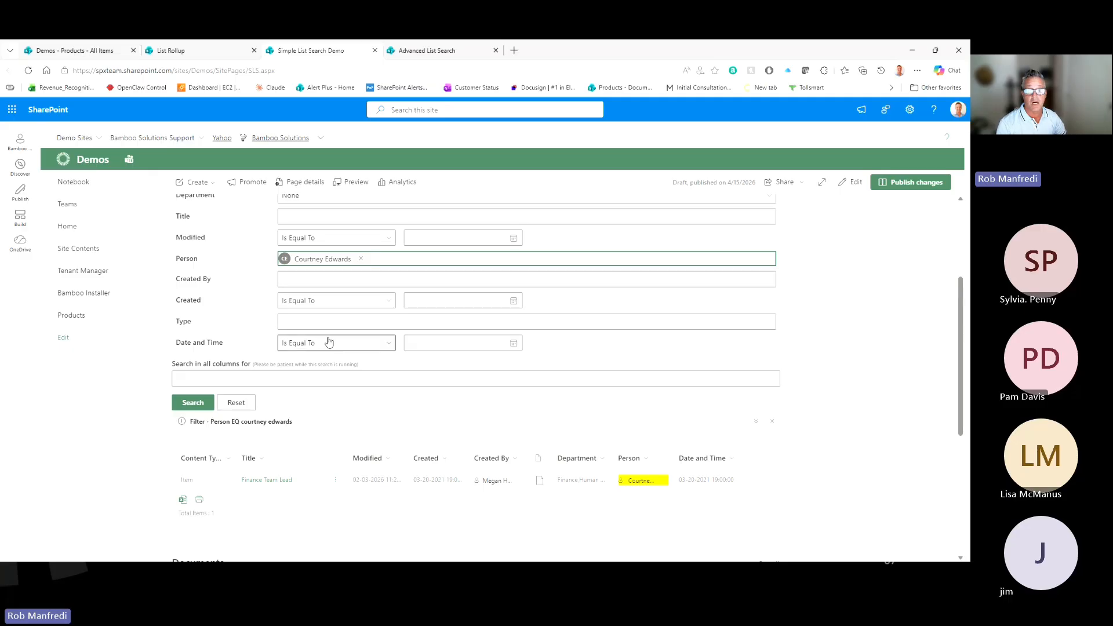
left_click(342, 238)
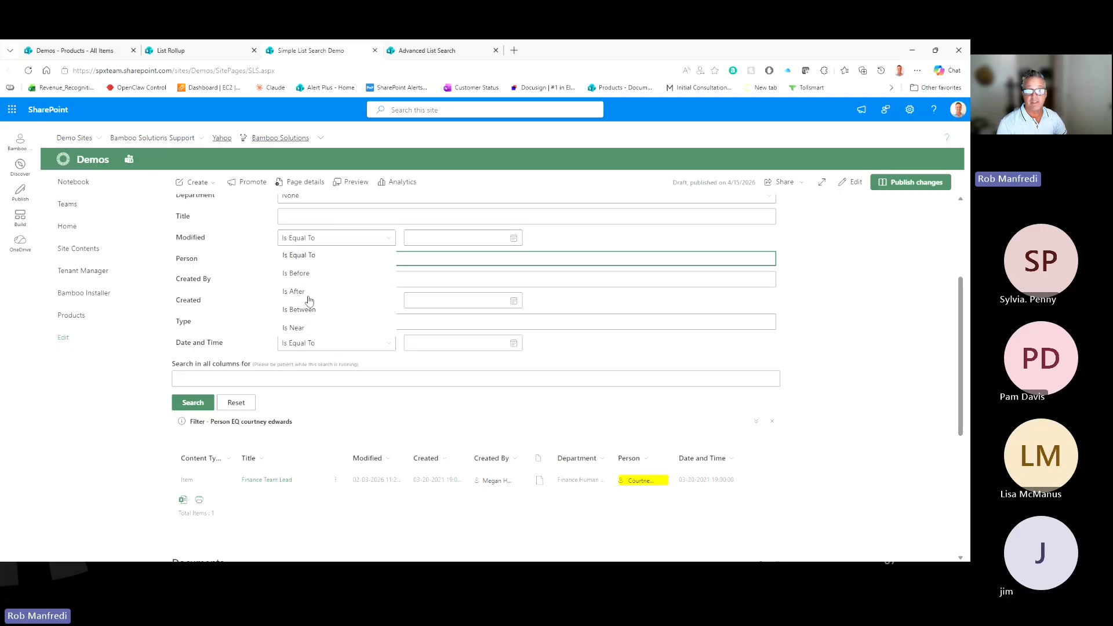
left_click(306, 292)
left_click(513, 238)
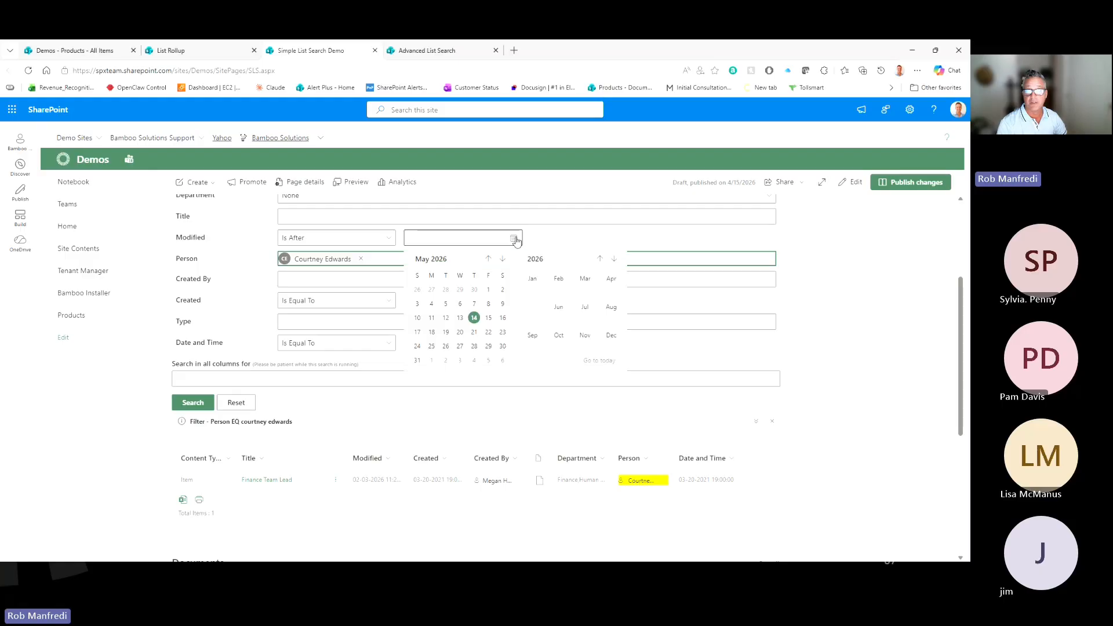
left_click(488, 259)
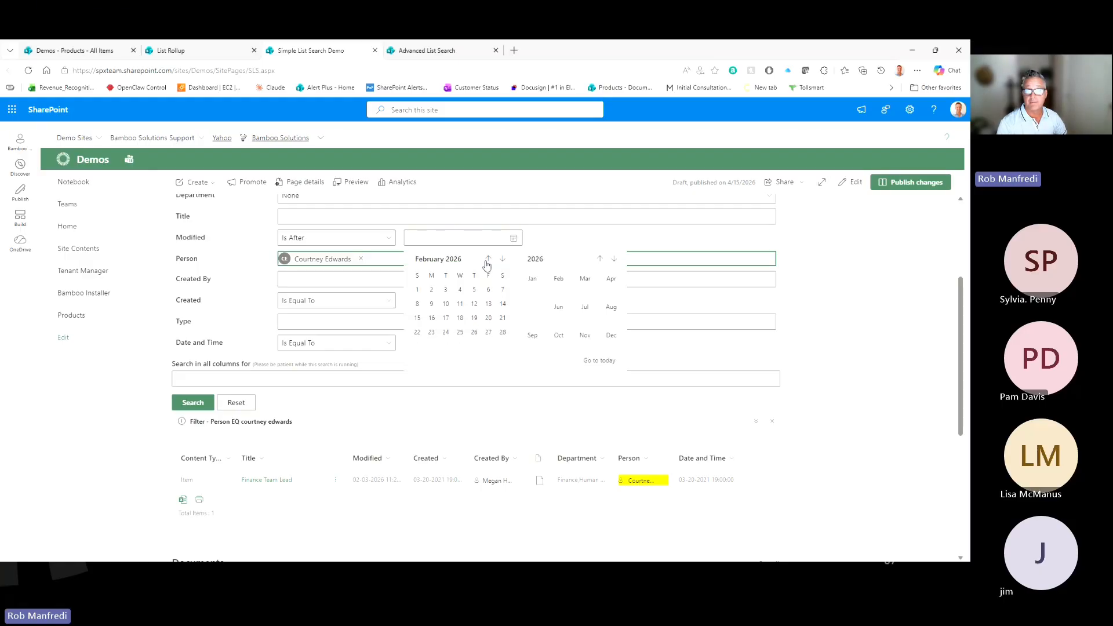
left_click(418, 290)
scroll(492, 371, "down", 3)
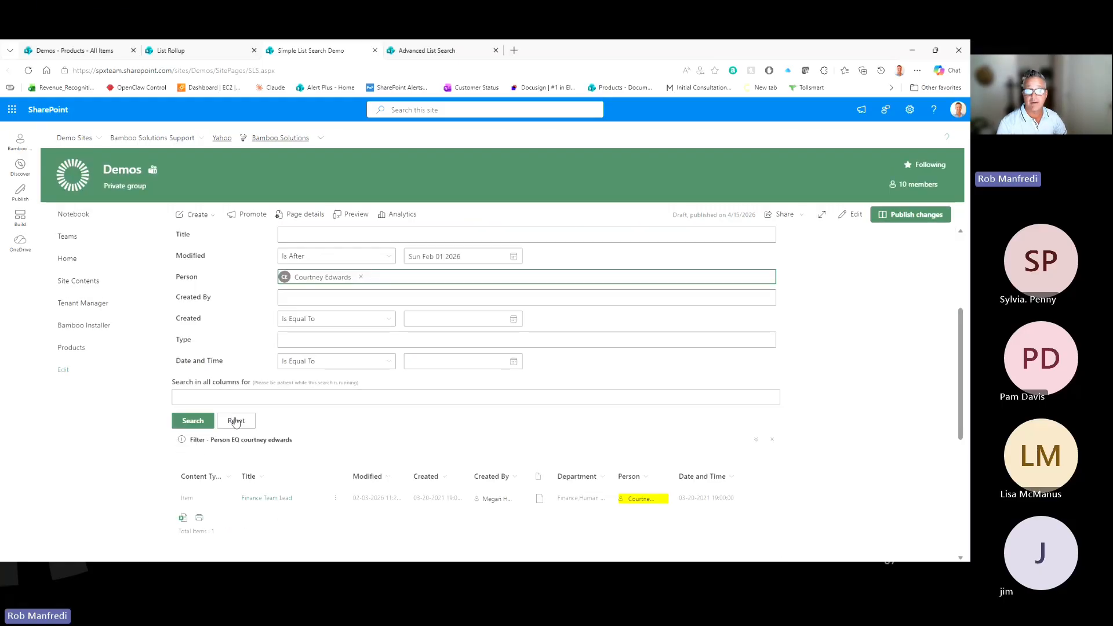
left_click(200, 424)
scroll(507, 393, "down", 3)
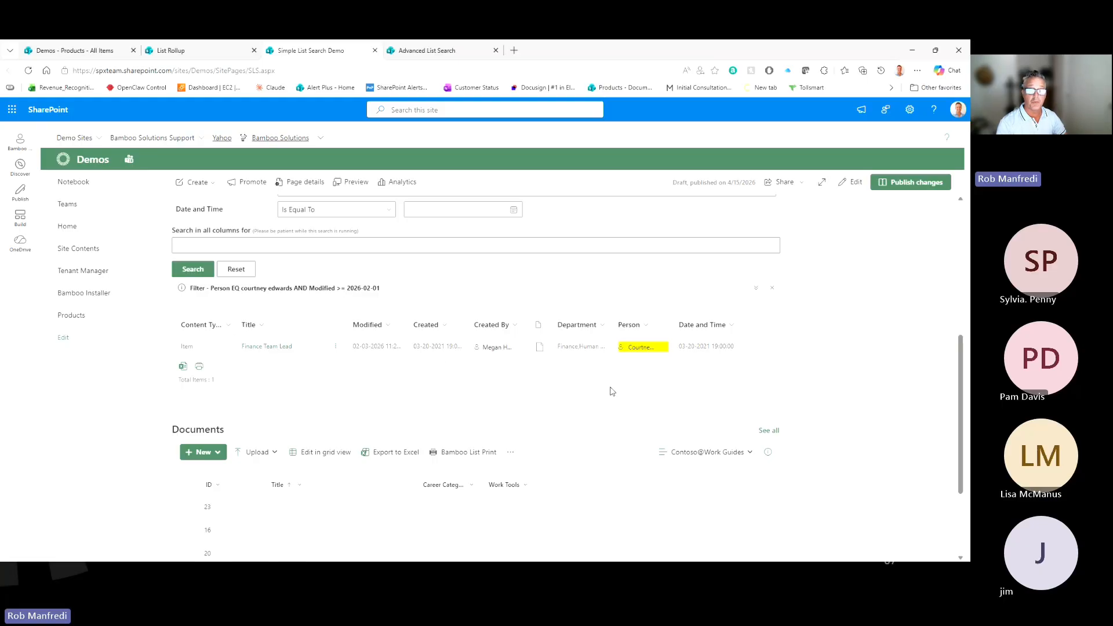
scroll(494, 318, "up", 4)
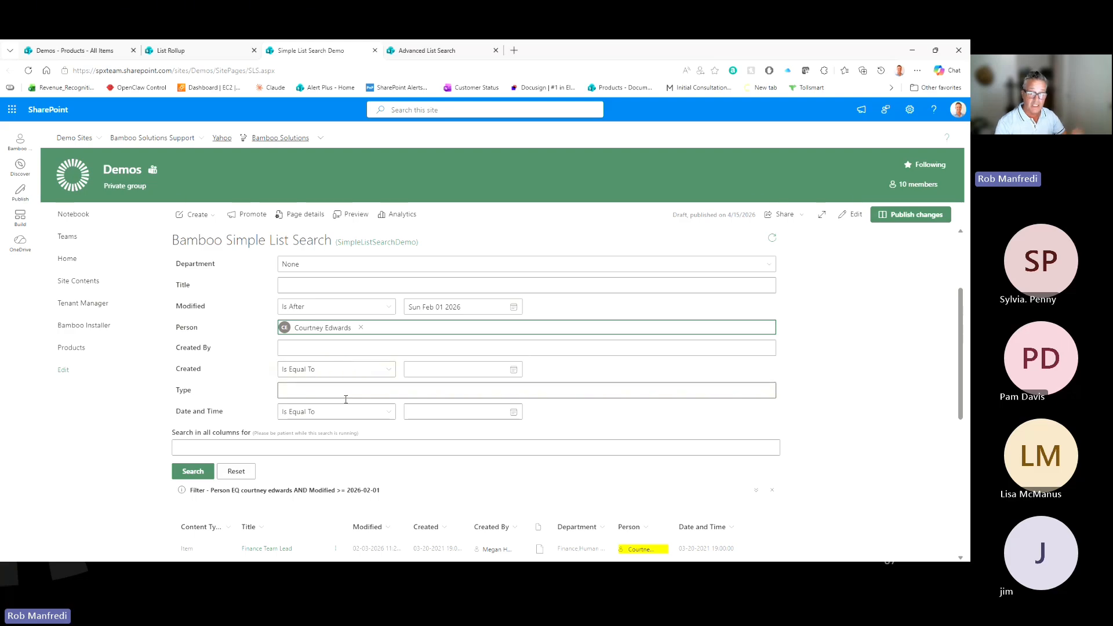
scroll(477, 437, "down", 1)
scroll(477, 438, "down", 1)
scroll(406, 417, "up", 3)
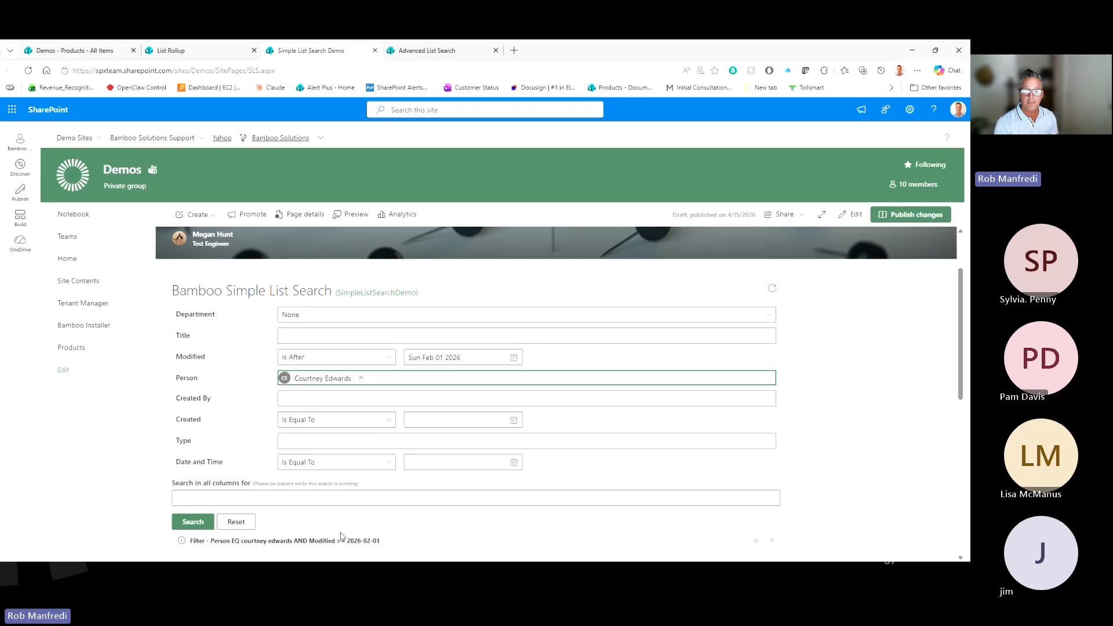
Step: Reset the search form so all filters and results are cleared
left_click(236, 522)
scroll(658, 380, "down", 1)
scroll(670, 373, "up", 3)
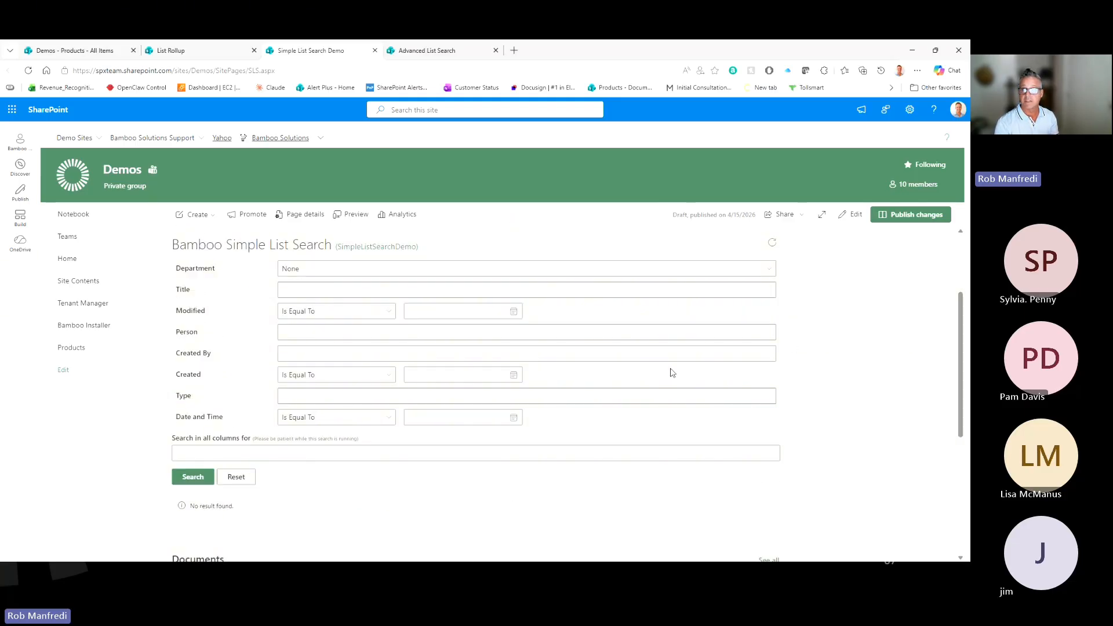
Step: Enter page edit mode after refreshing past the edit error, closing the web part toolbox unused
left_click(853, 217)
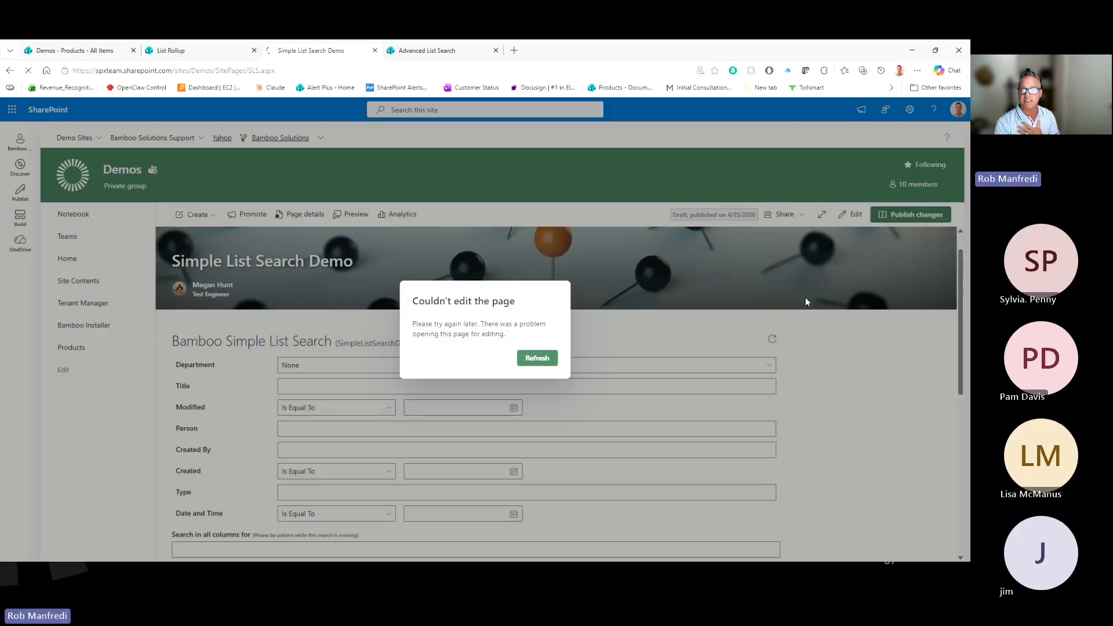
left_click(537, 358)
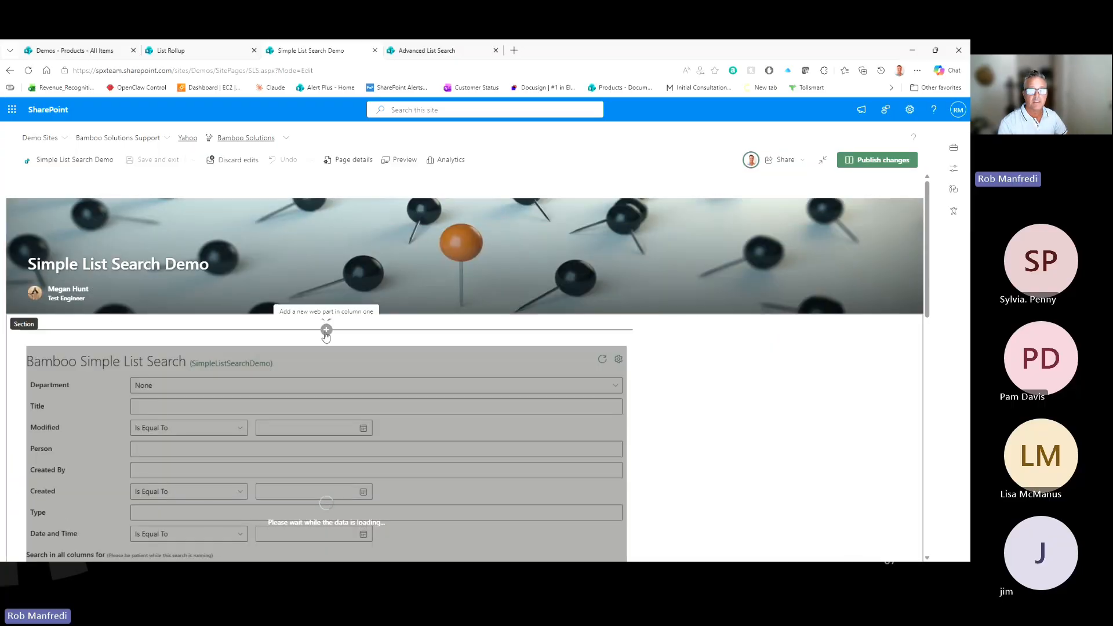
left_click(326, 330)
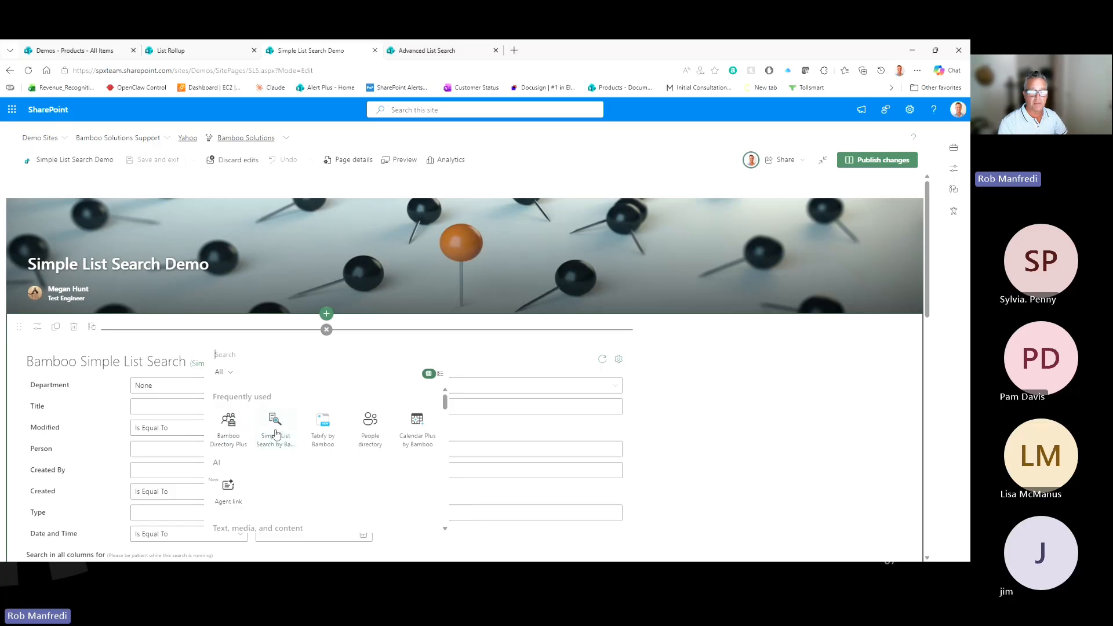
left_click(723, 381)
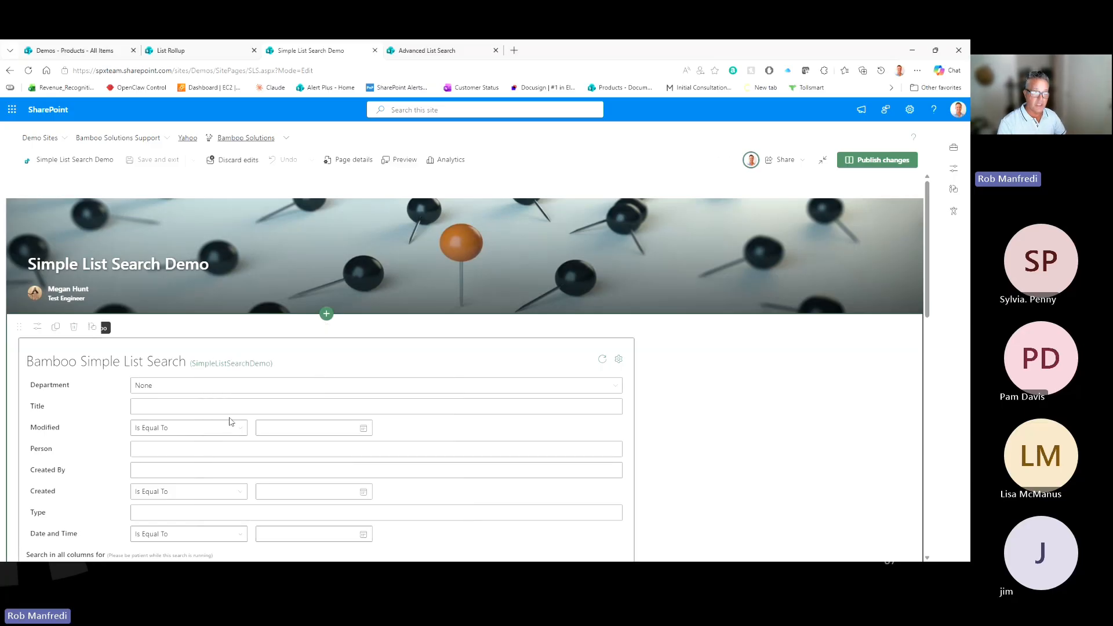
scroll(269, 445, "down", 1)
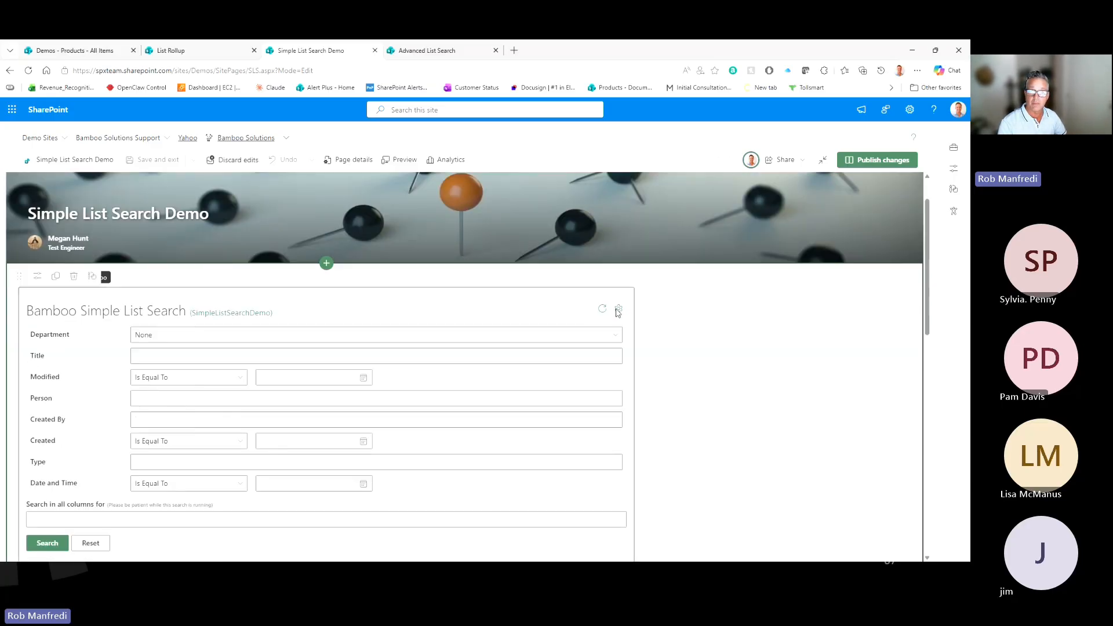
scroll(617, 313, "down", 1)
Step: Open the web part settings and keep SimpleListSearchDemo from the Demos site as the source list
left_click(620, 270)
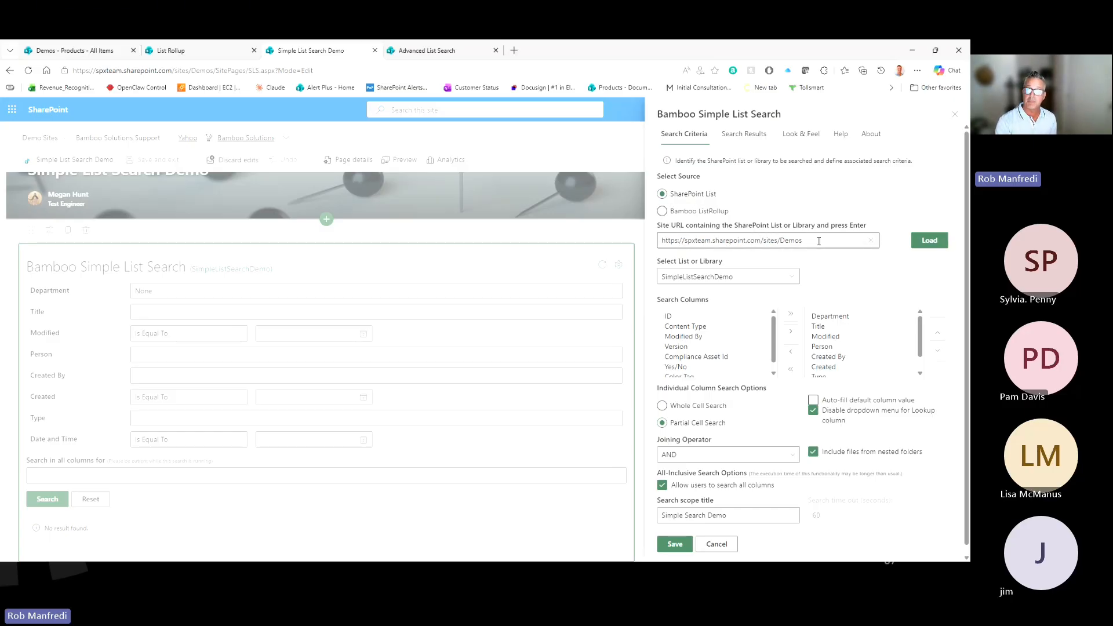
left_click(929, 240)
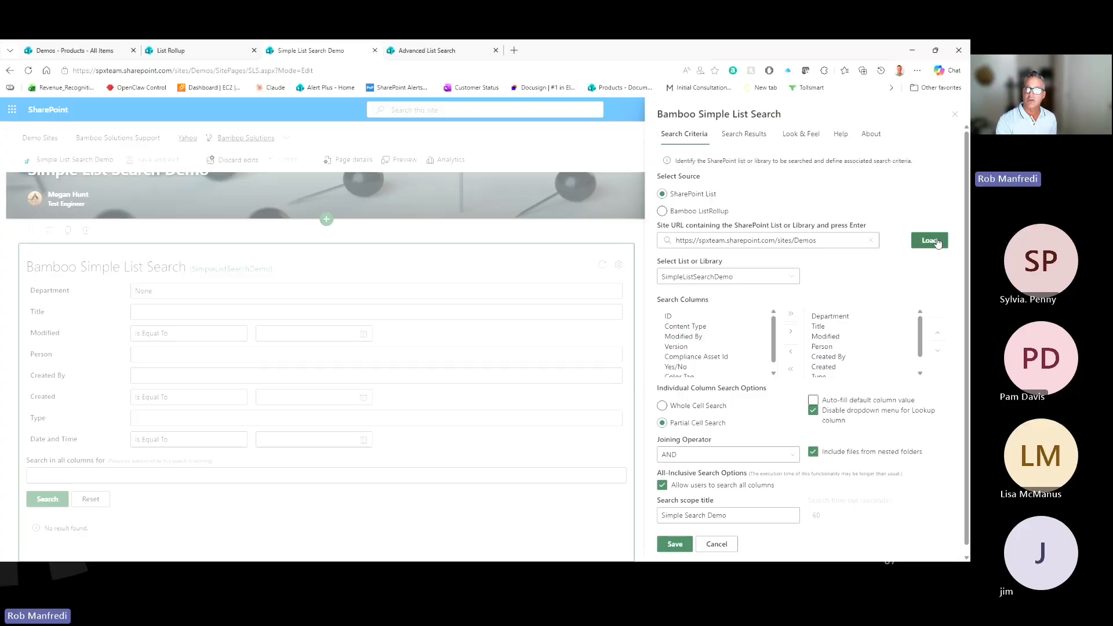
left_click(793, 278)
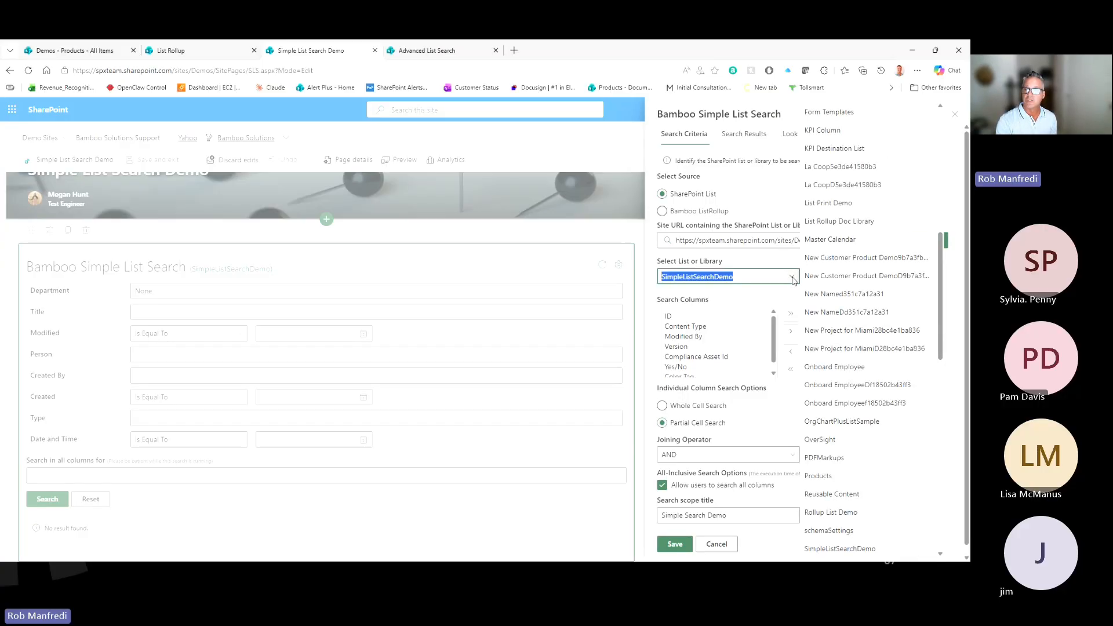
left_click(709, 277)
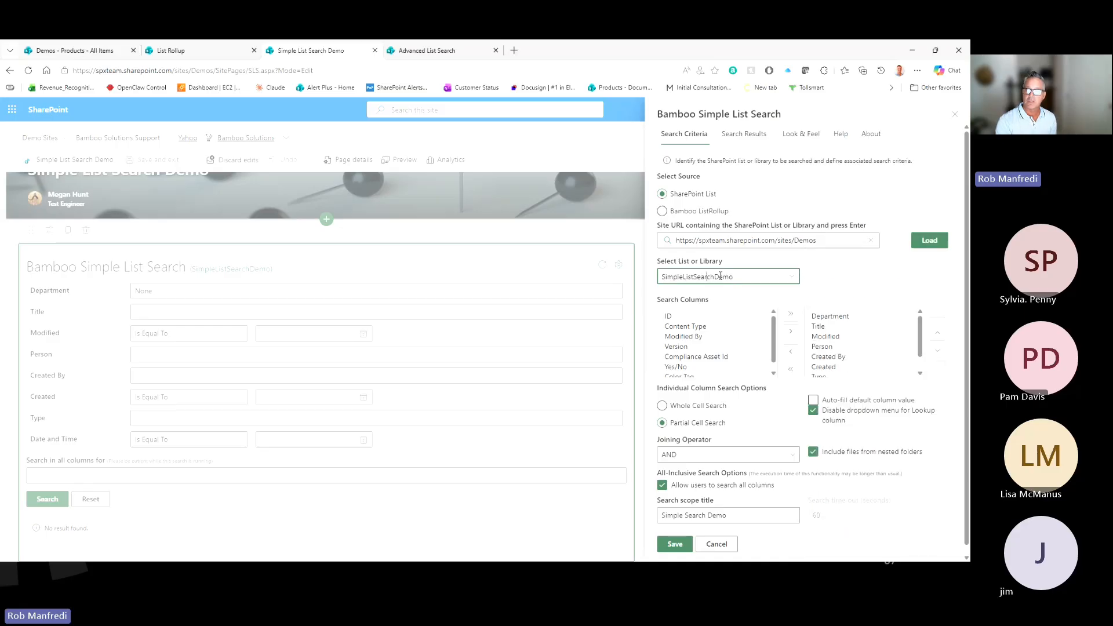
left_click(831, 276)
scroll(829, 278, "down", 1)
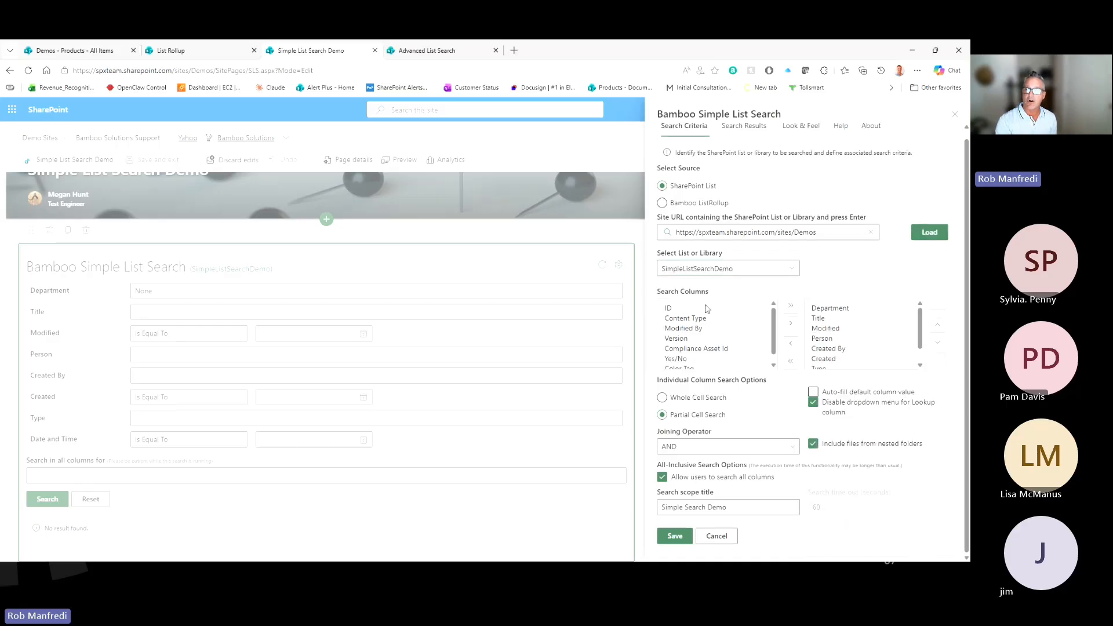
left_click_drag(773, 321, 776, 341)
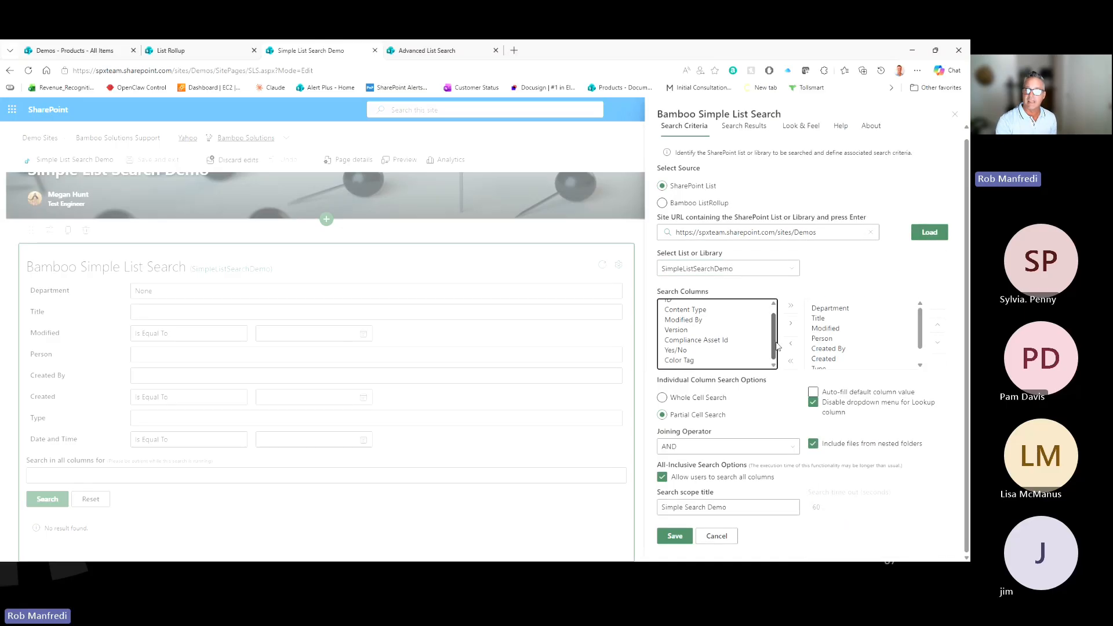
scroll(777, 346, "up", 1)
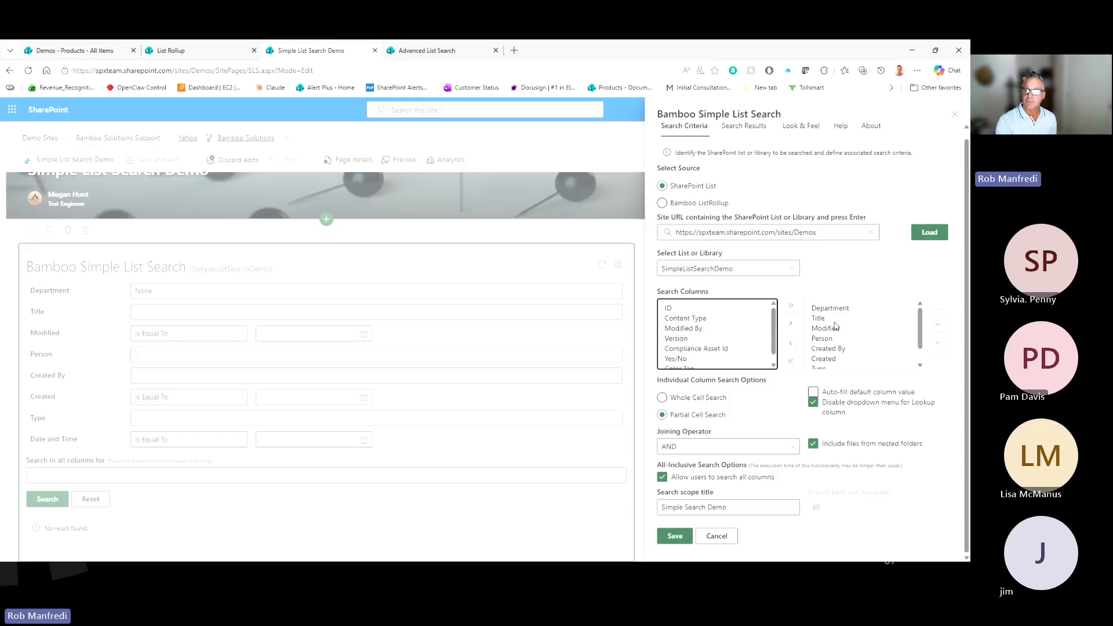
mouse_move(921, 322)
left_mouse_down()
mouse_move(928, 344)
mouse_move(931, 321)
left_mouse_up()
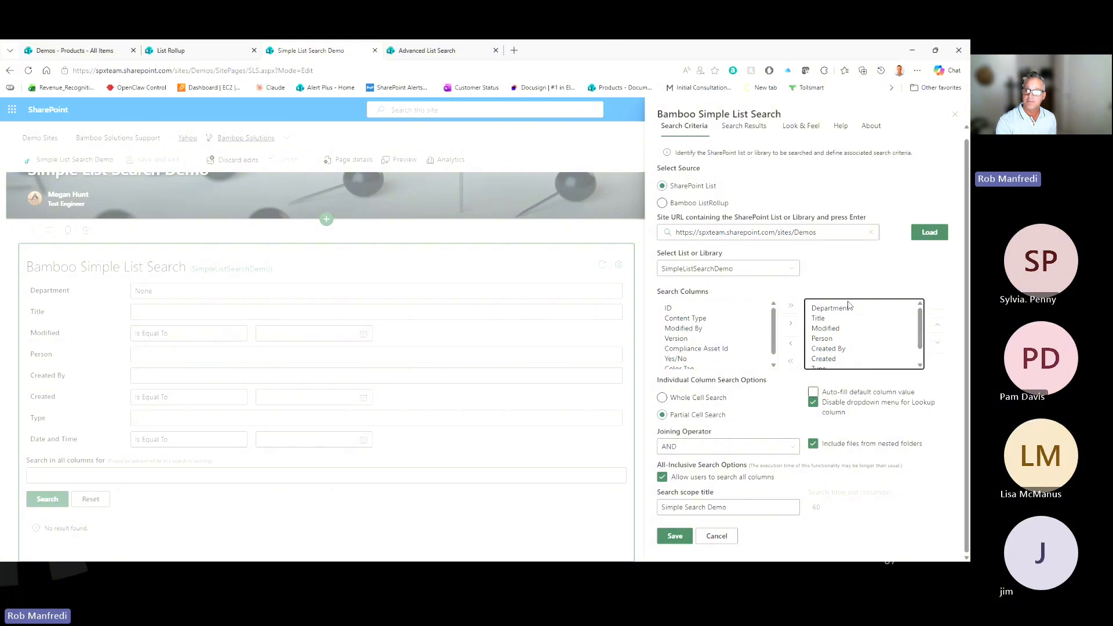
Step: Select Created By in Search Columns and keep AND as the joining operator
left_click(829, 348)
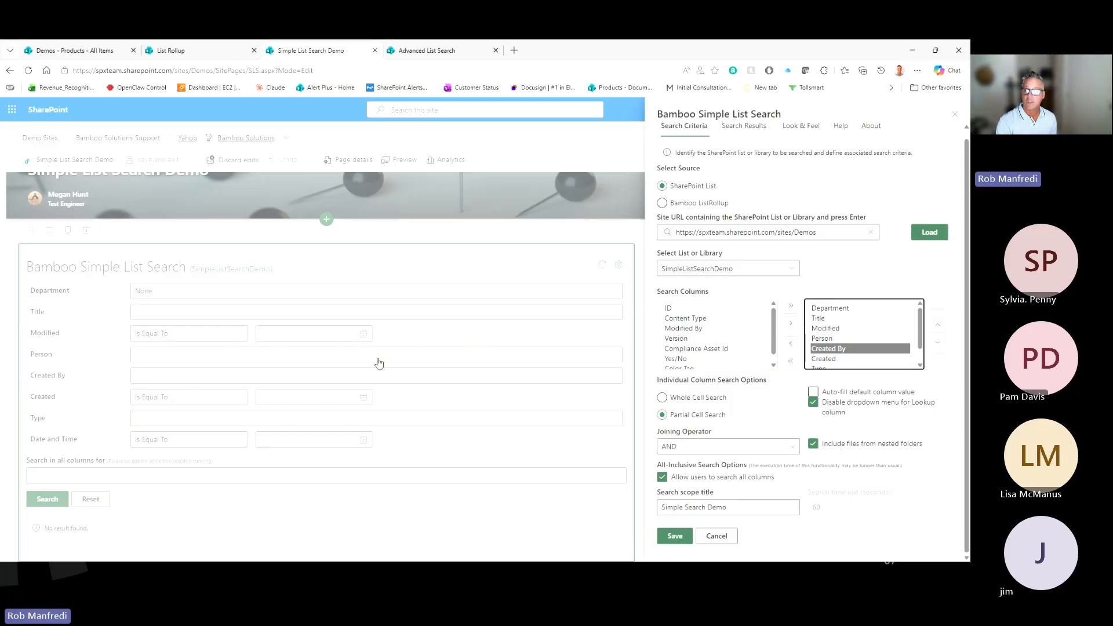
left_click(850, 279)
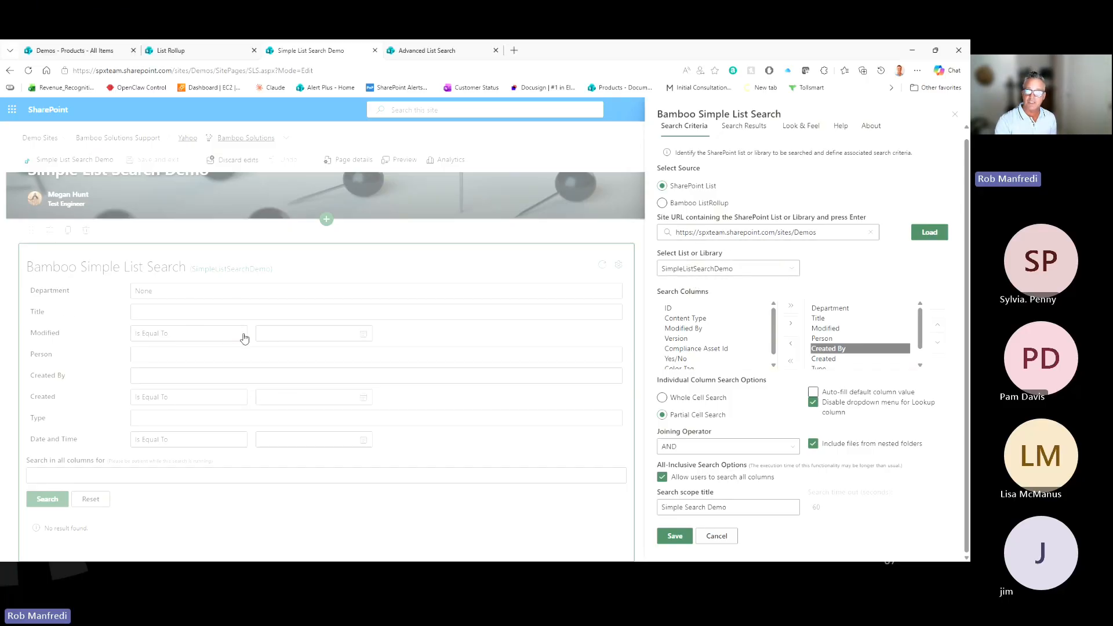
left_click(824, 227)
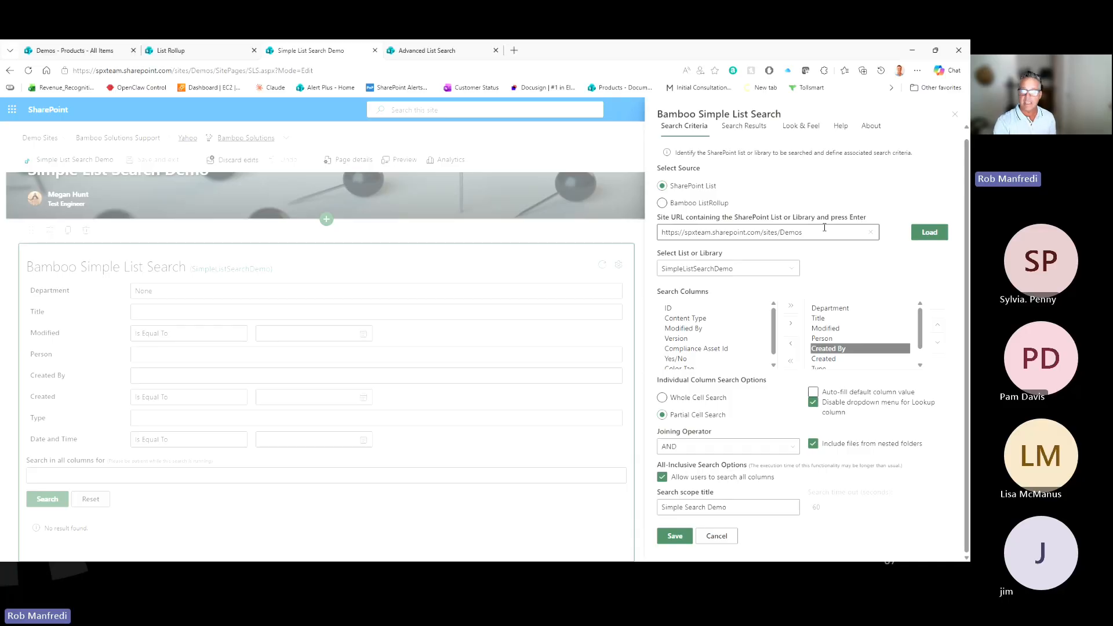
left_click(850, 264)
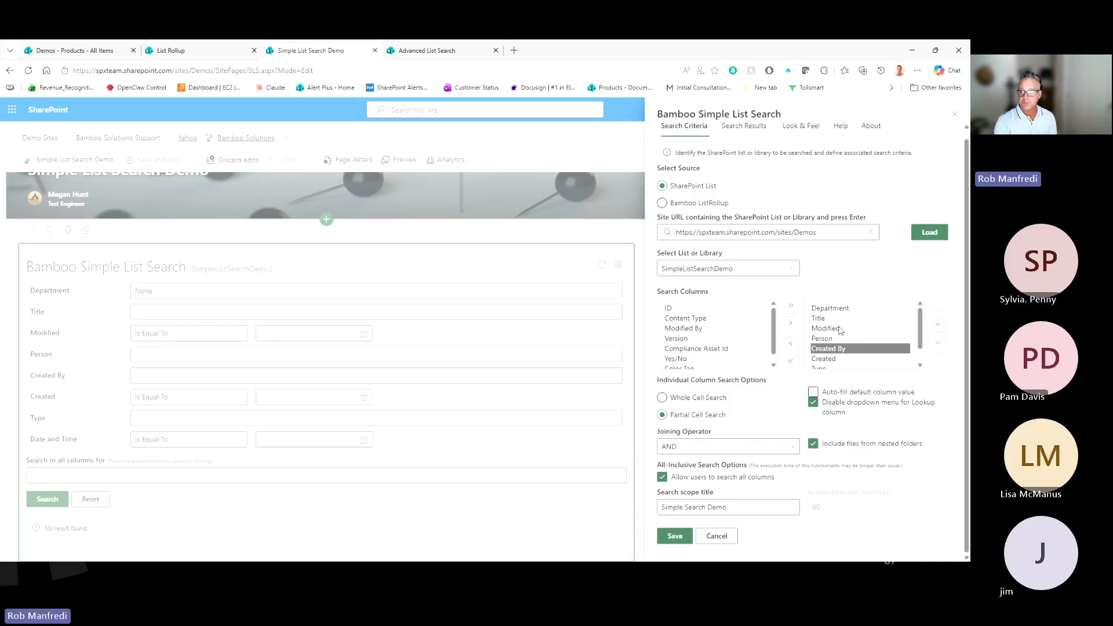
scroll(841, 330, "down", 2)
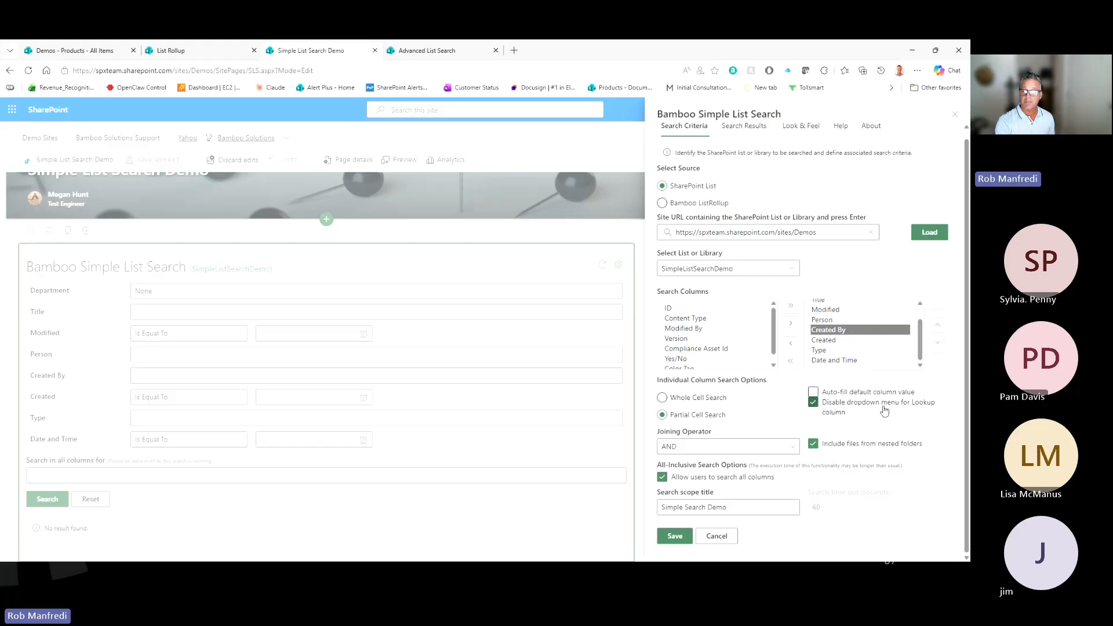
left_click(724, 448)
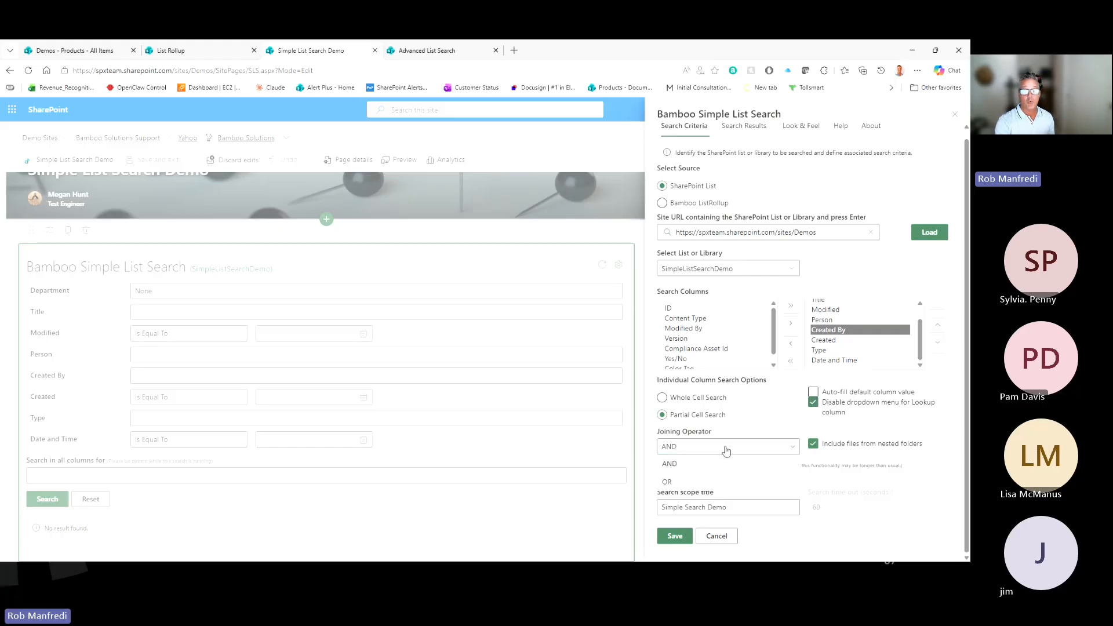
left_click(726, 450)
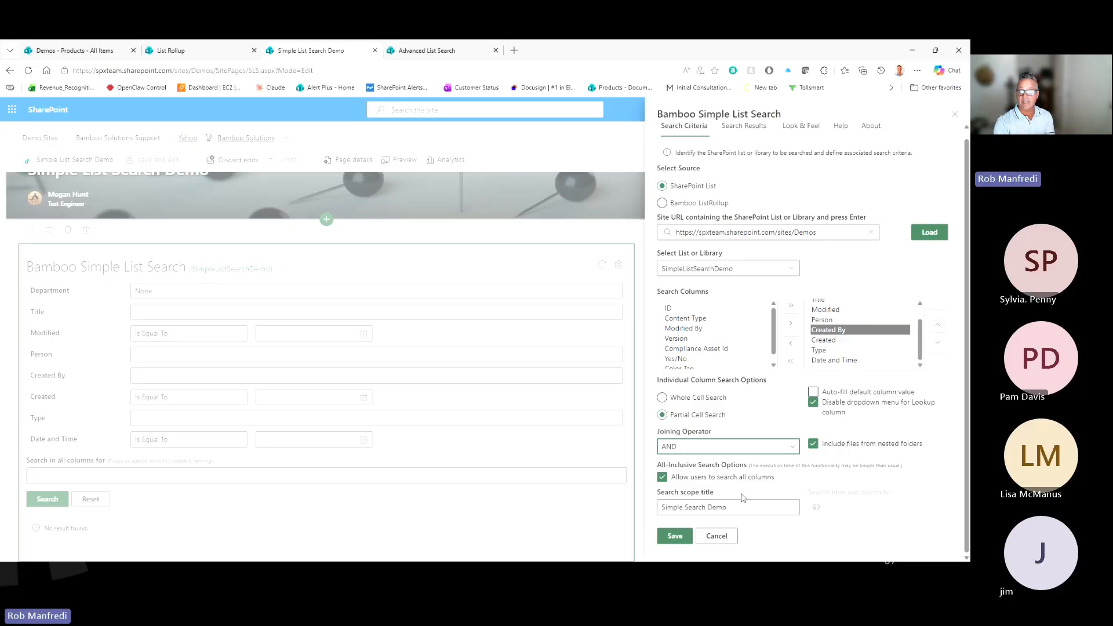
scroll(793, 233, "up", 1)
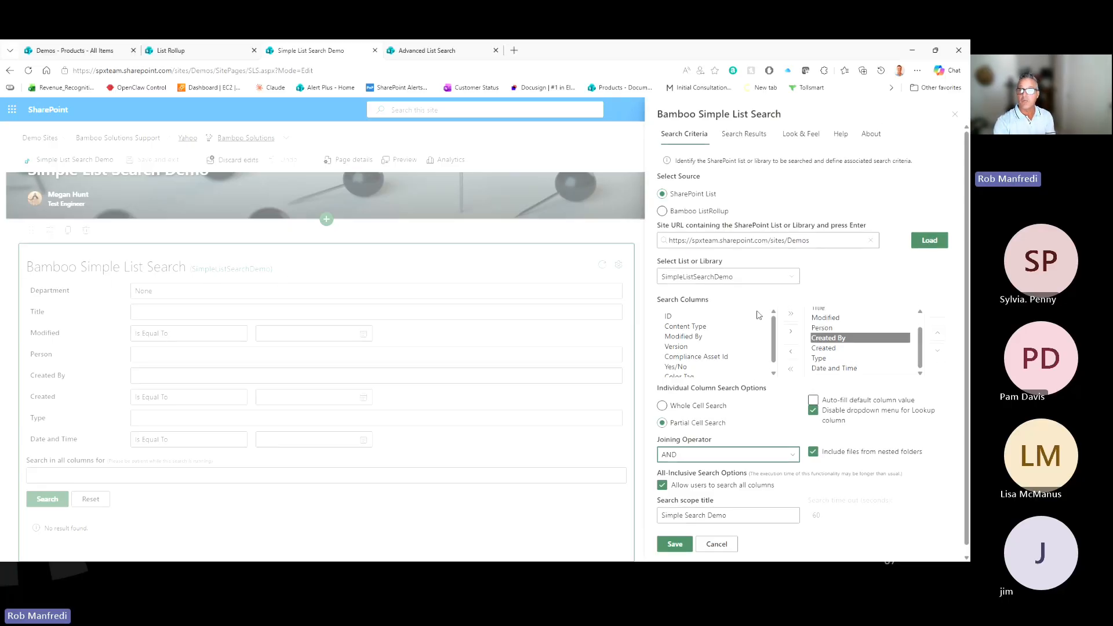
Step: Review Search Results and Look & Feel, then save with a 55-item limit sorted by Title then Created
left_click(733, 135)
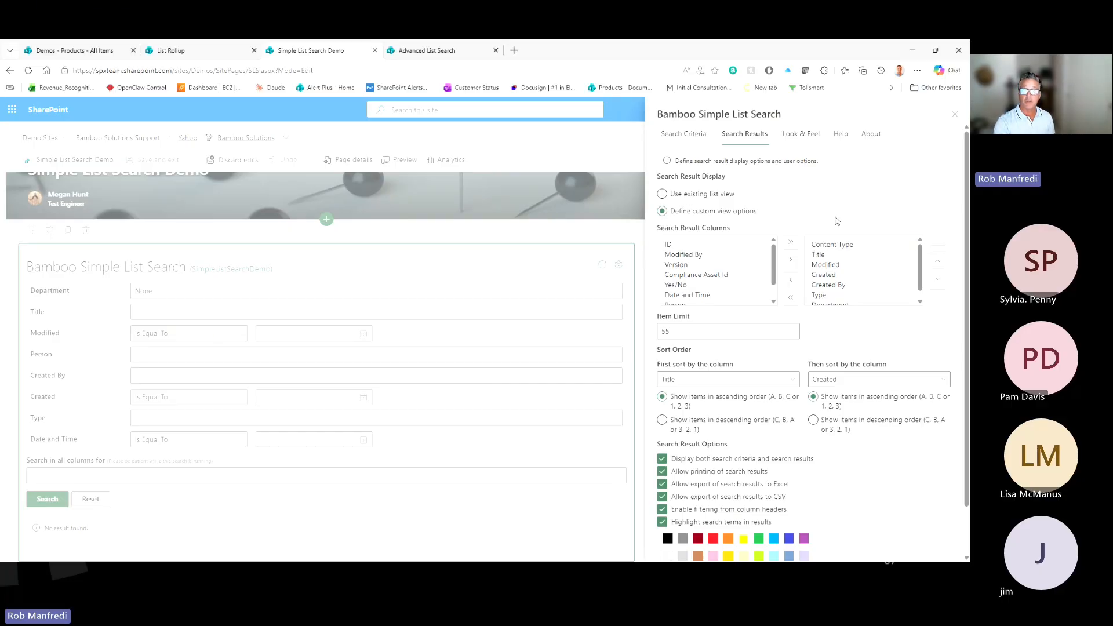
scroll(834, 244, "down", 1)
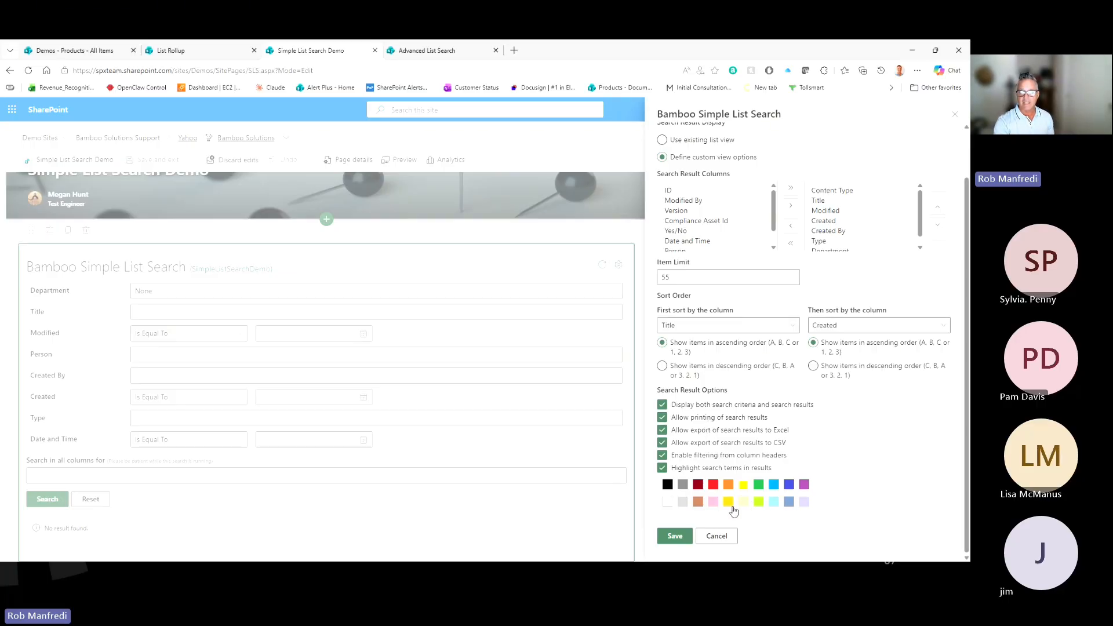
scroll(897, 442, "up", 1)
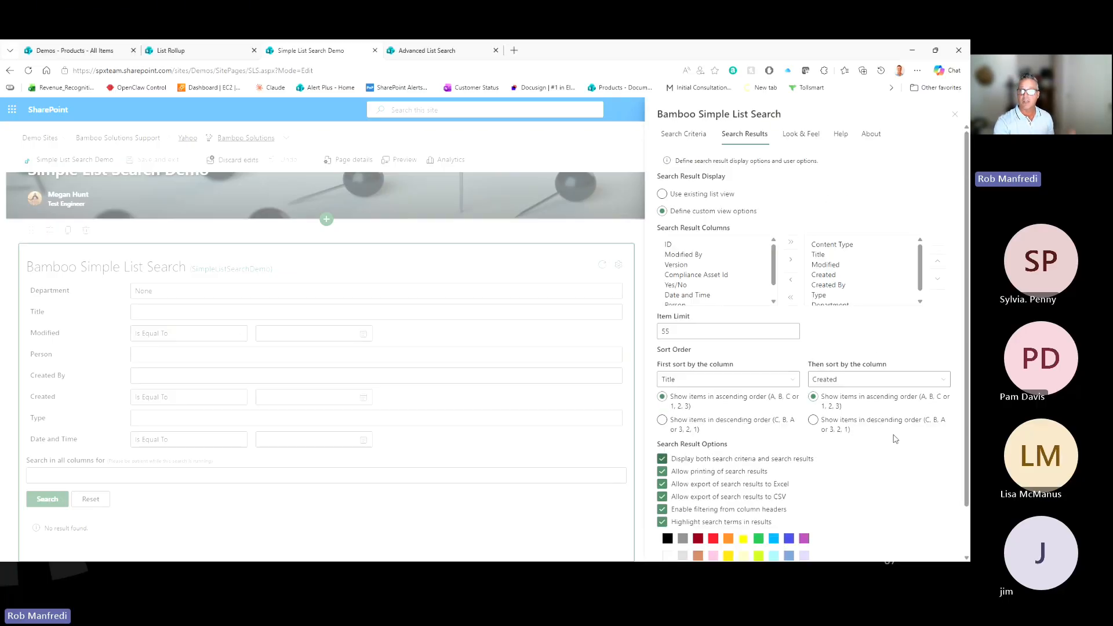
left_click(810, 139)
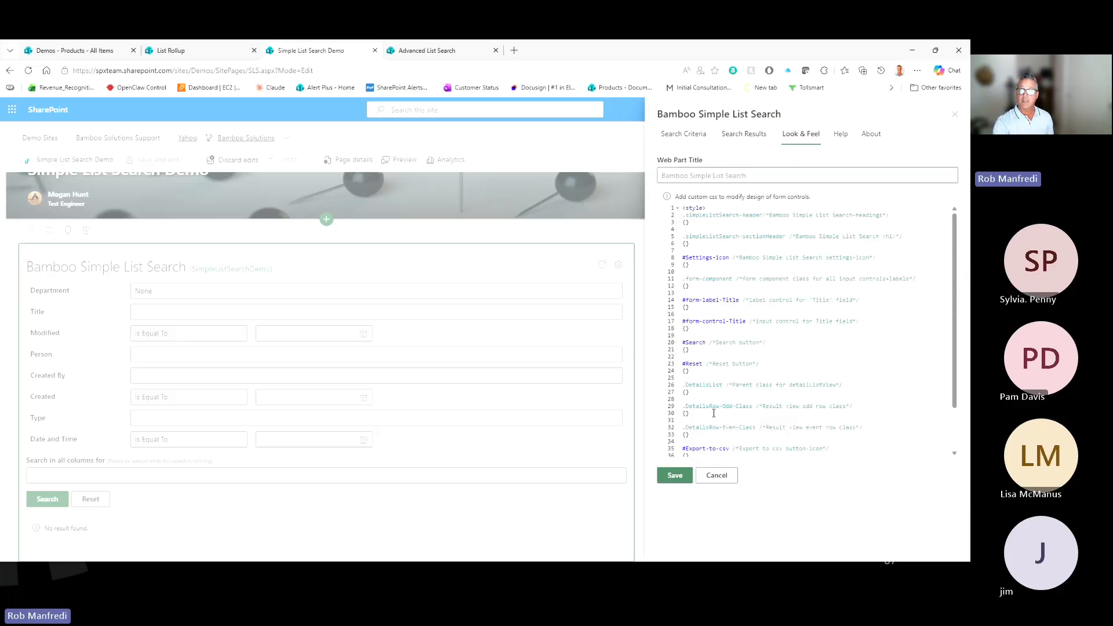
left_click(745, 140)
scroll(725, 377, "down", 2)
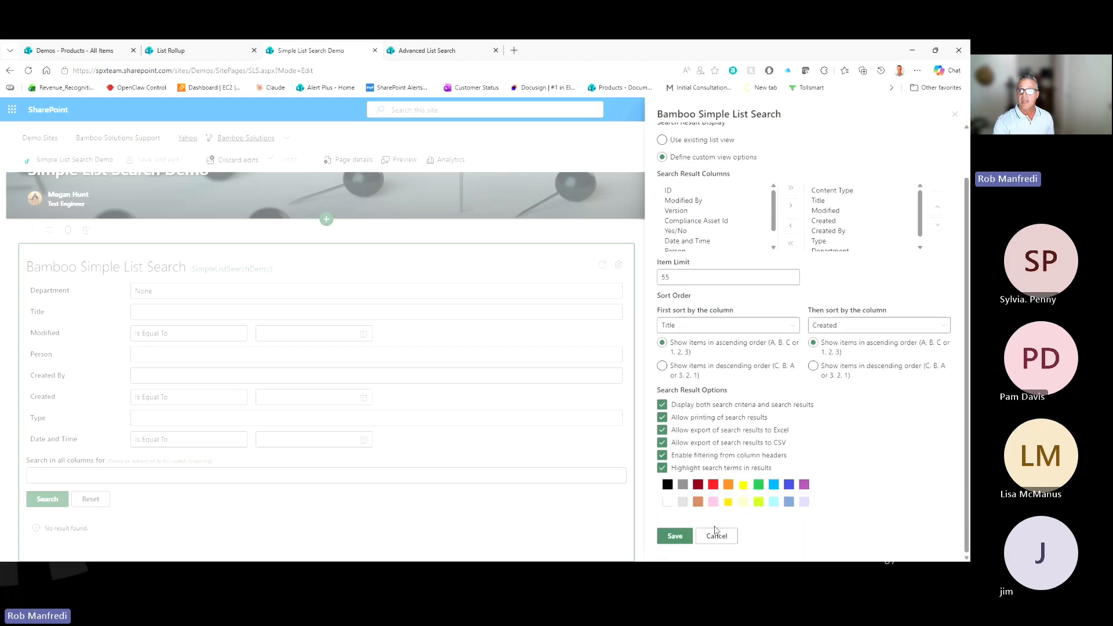
left_click(673, 536)
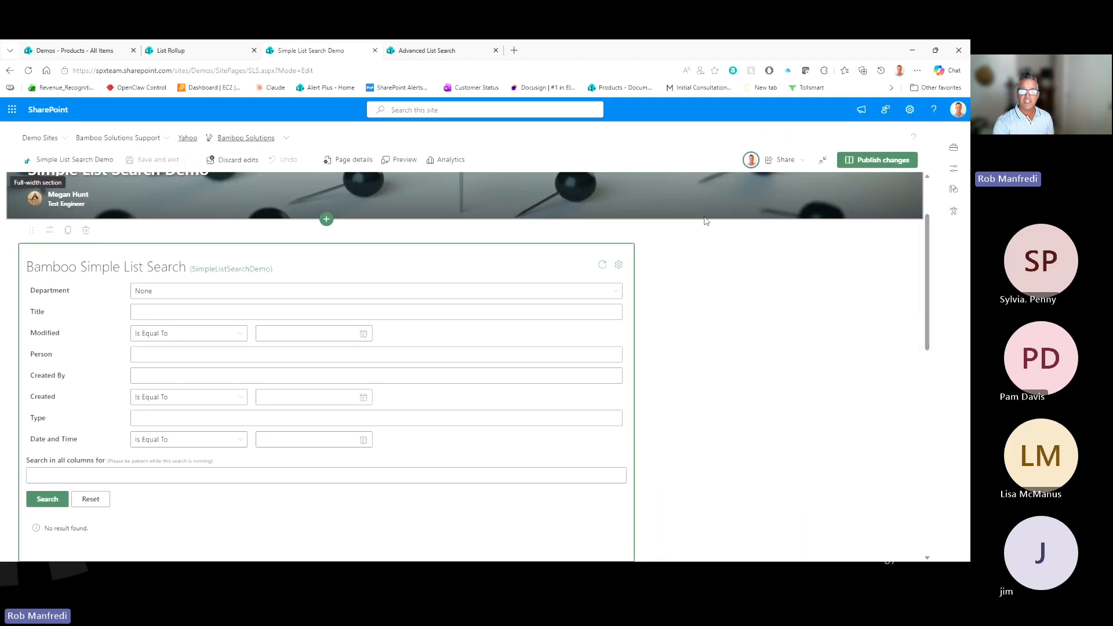
Step: Publish the page changes and clear the earlier site search text
left_click(864, 161)
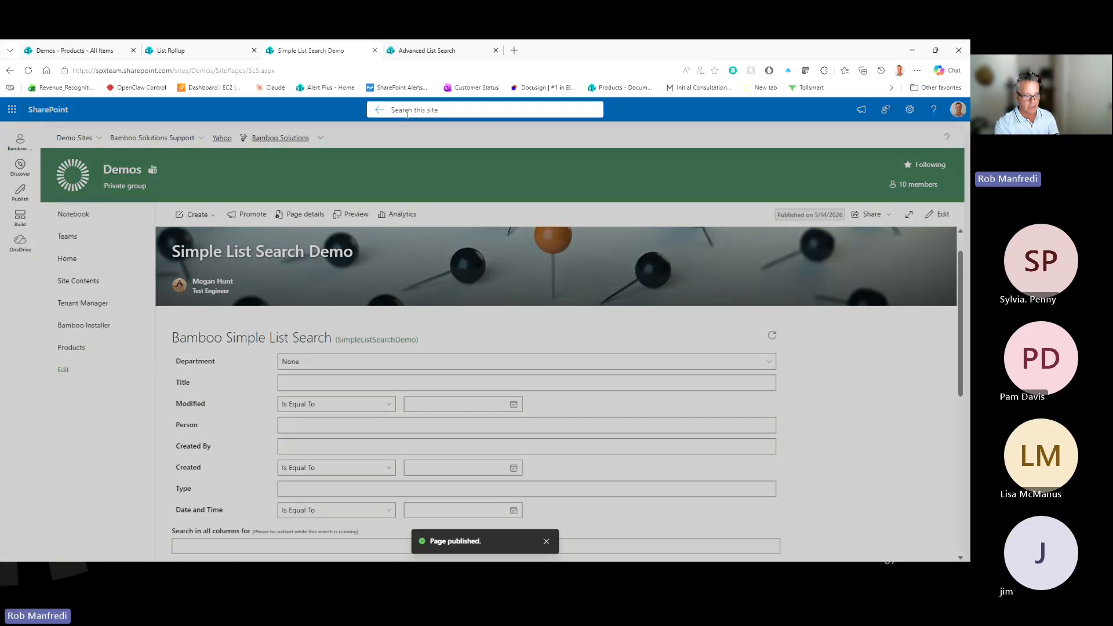
type("dourtney")
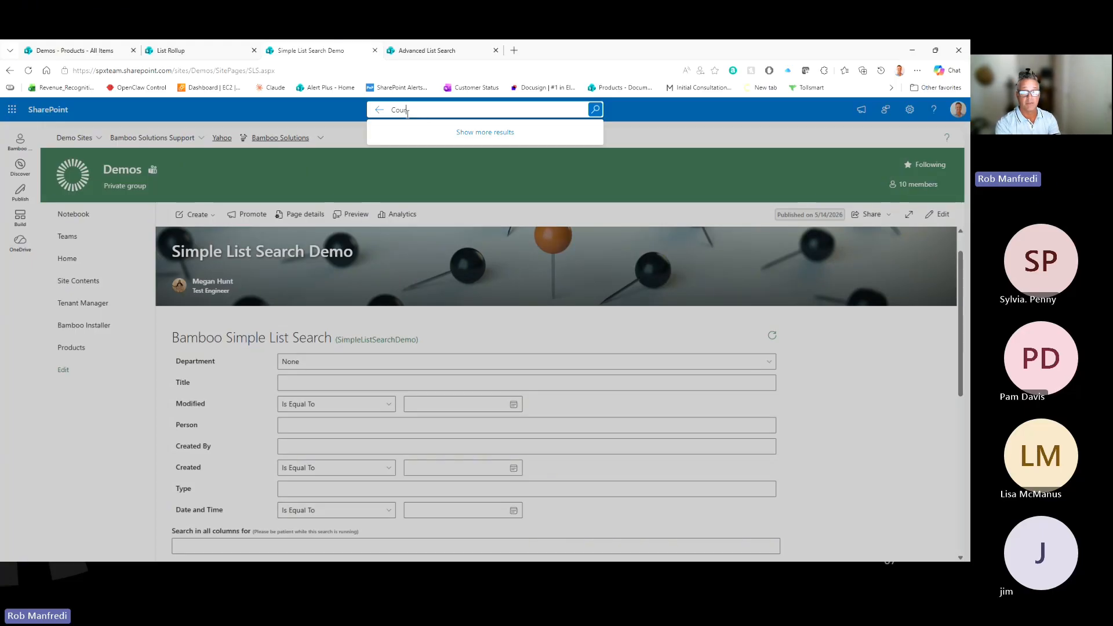
key("BackSpace")
key("BackSpace")
key("BackSpace")
key("BackSpace")
Step: Run a site search for Finance, then switch to the List Rollup page
type("F")
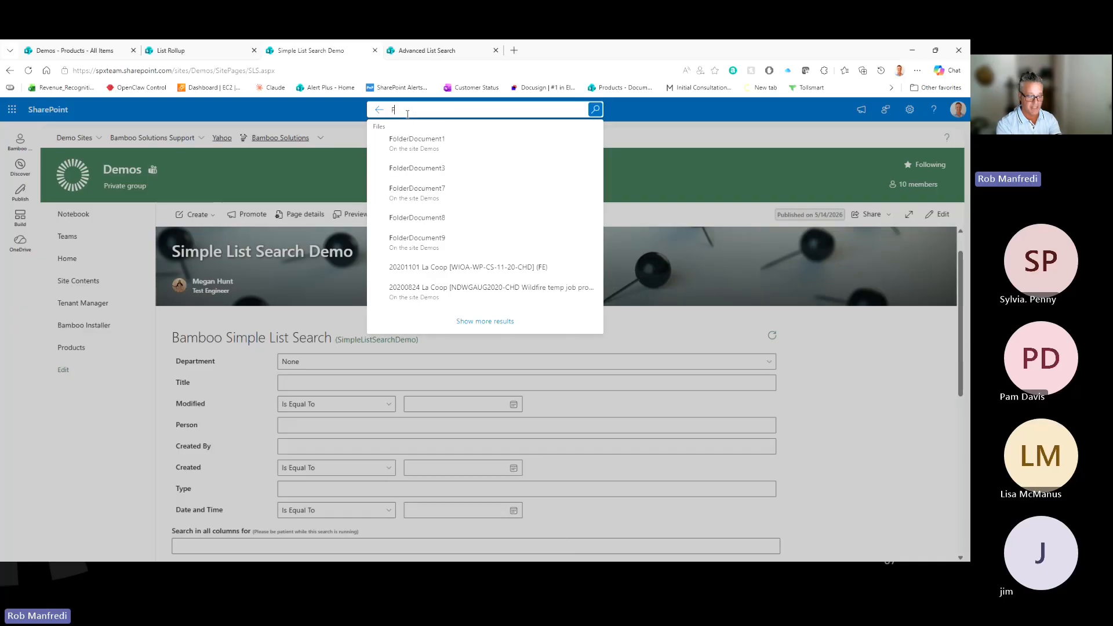
type("inance")
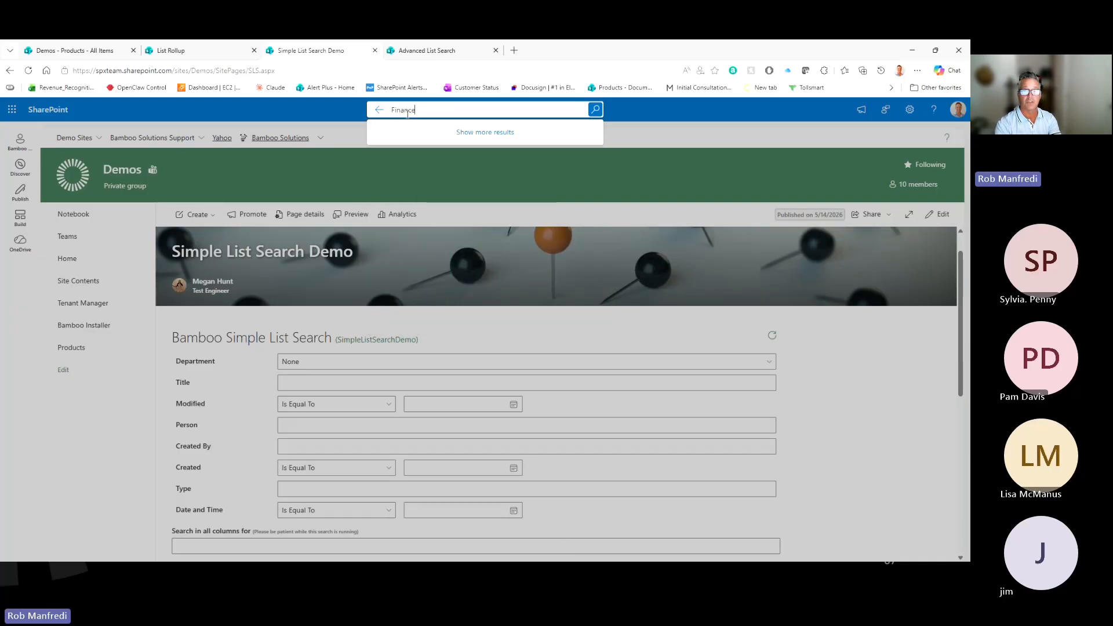
key("Return")
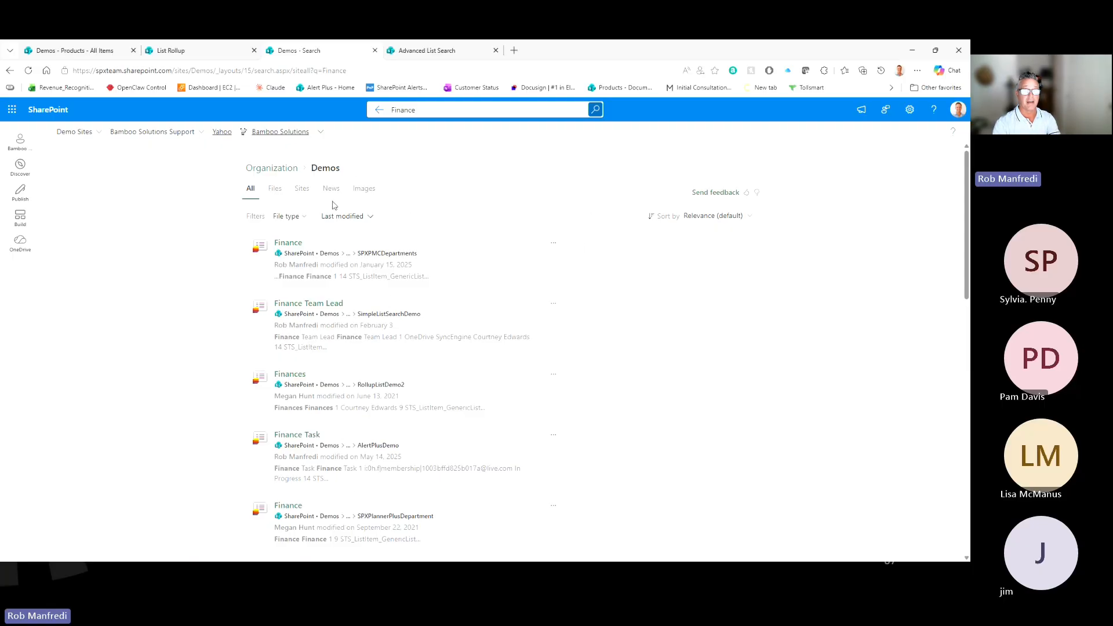
left_click(209, 52)
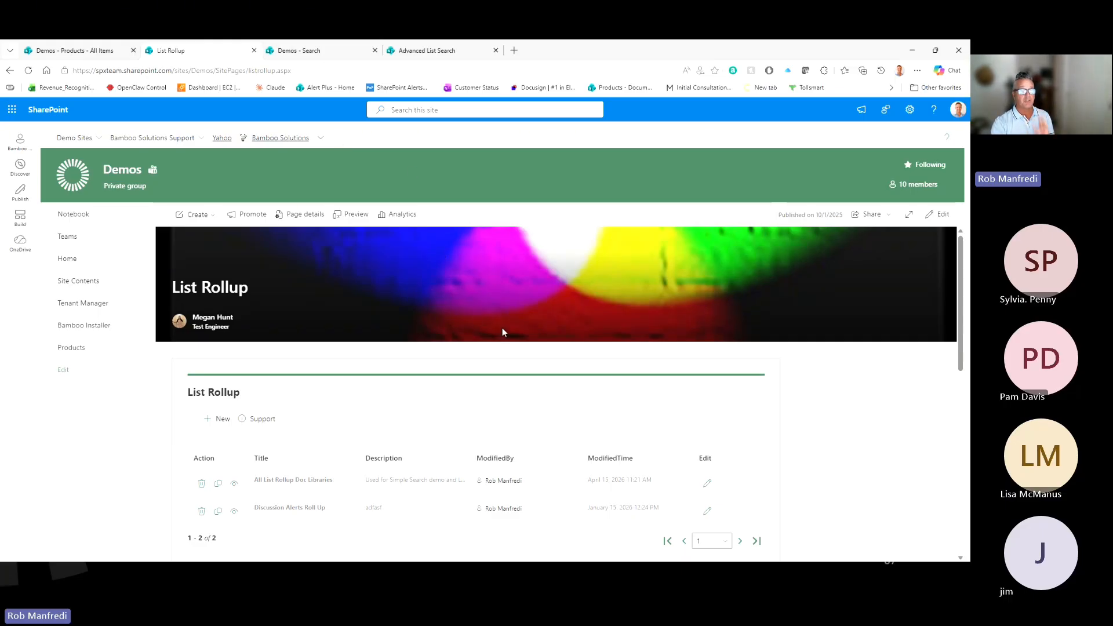
Step: Scroll through the List Rollup page's rollups, All List Rollup Doc Libraries and Discussion Alerts Roll Up
scroll(616, 301, "down", 3)
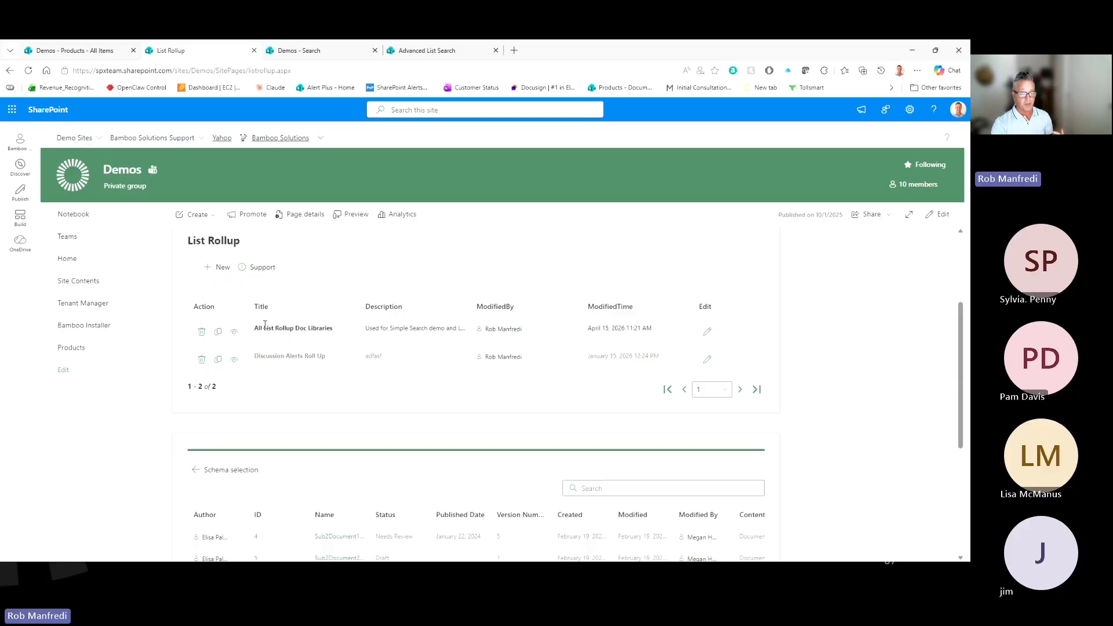
scroll(316, 329, "up", 1)
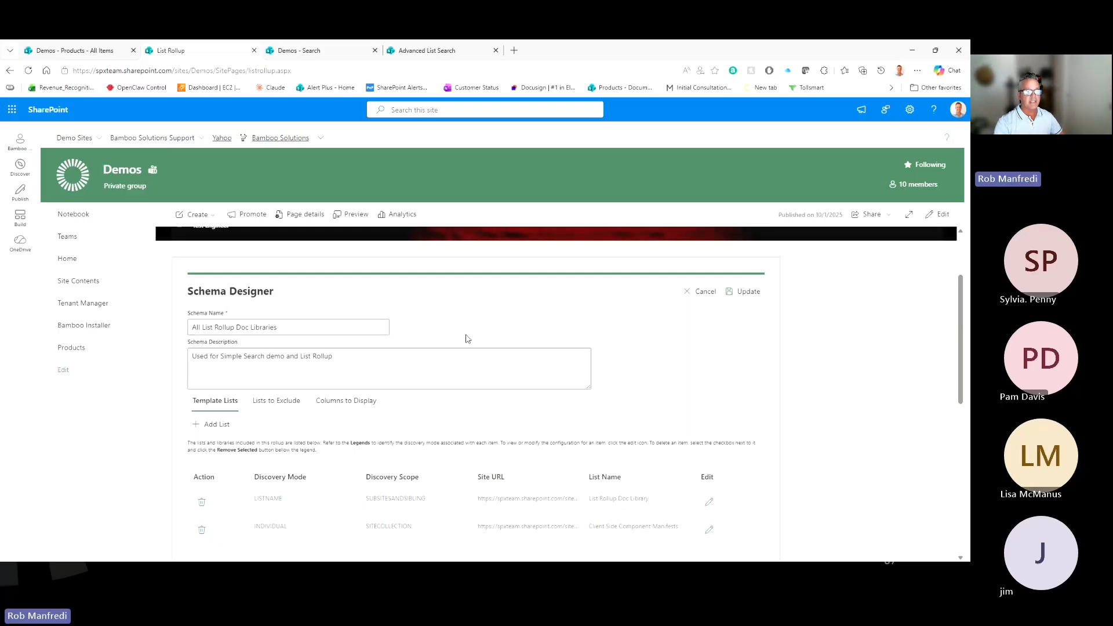
scroll(467, 338, "down", 2)
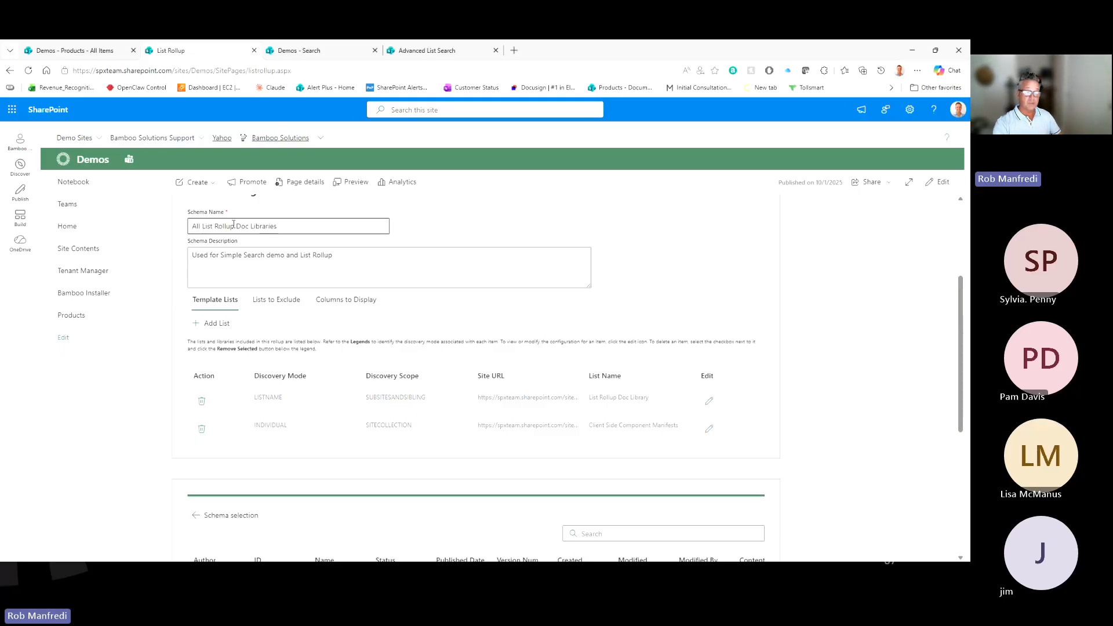
Step: Review the first template list's Same List Name discovery mode, list selection and filter settings
left_click(709, 401)
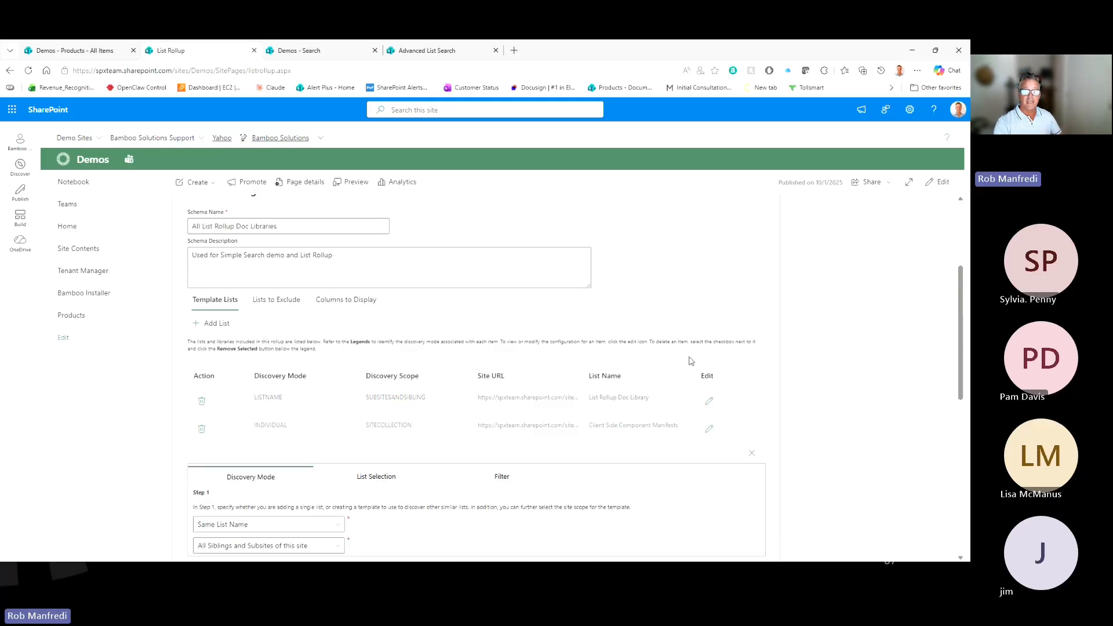
scroll(691, 361, "down", 3)
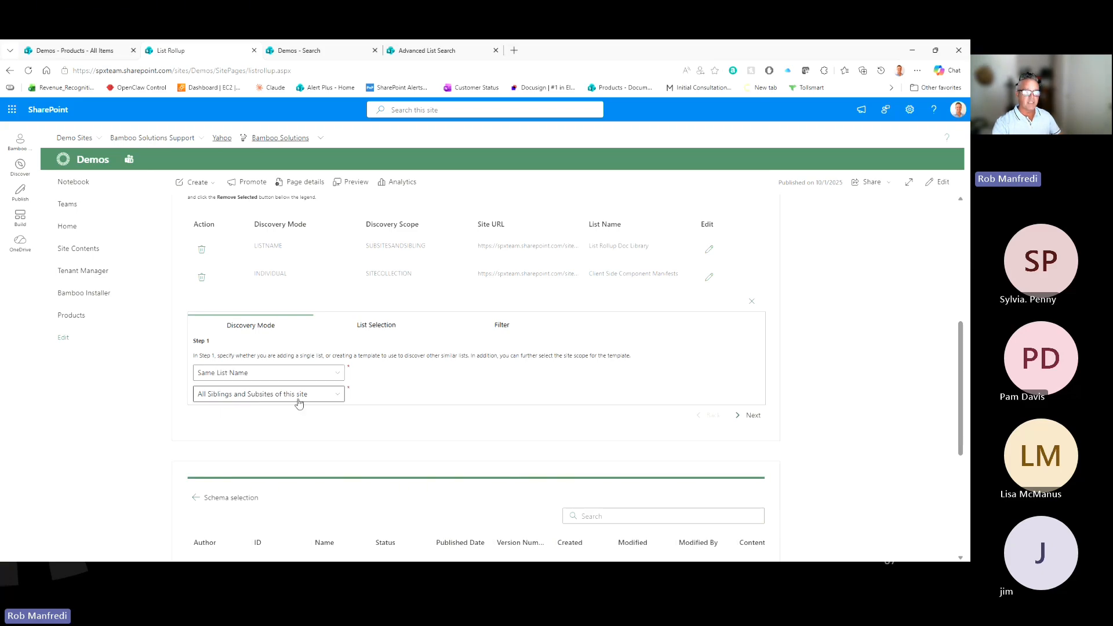
left_click(338, 375)
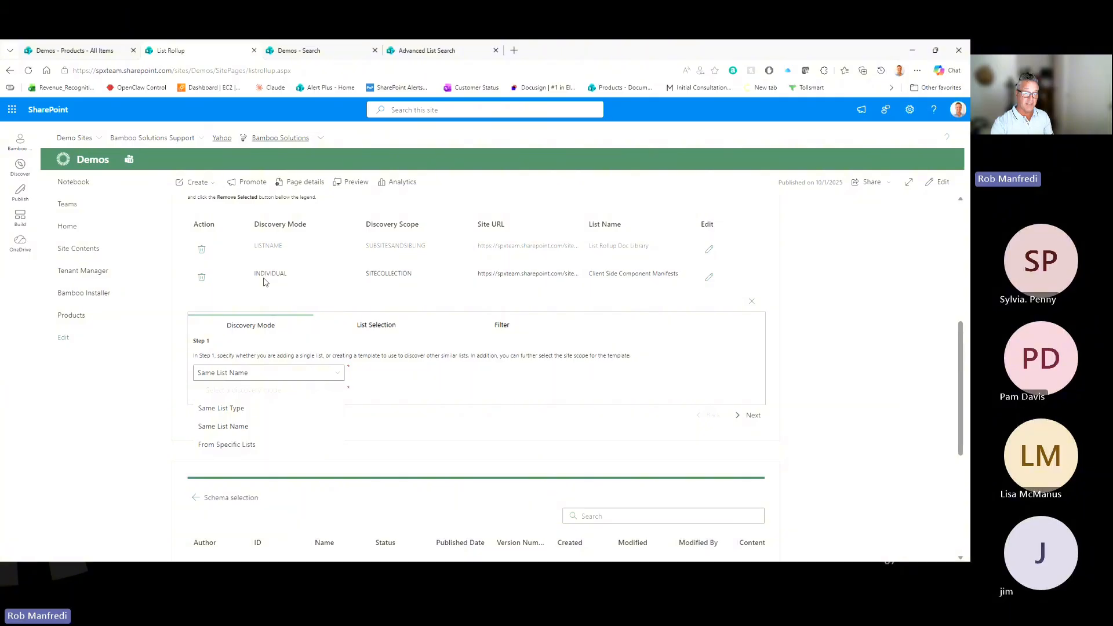
left_click(234, 430)
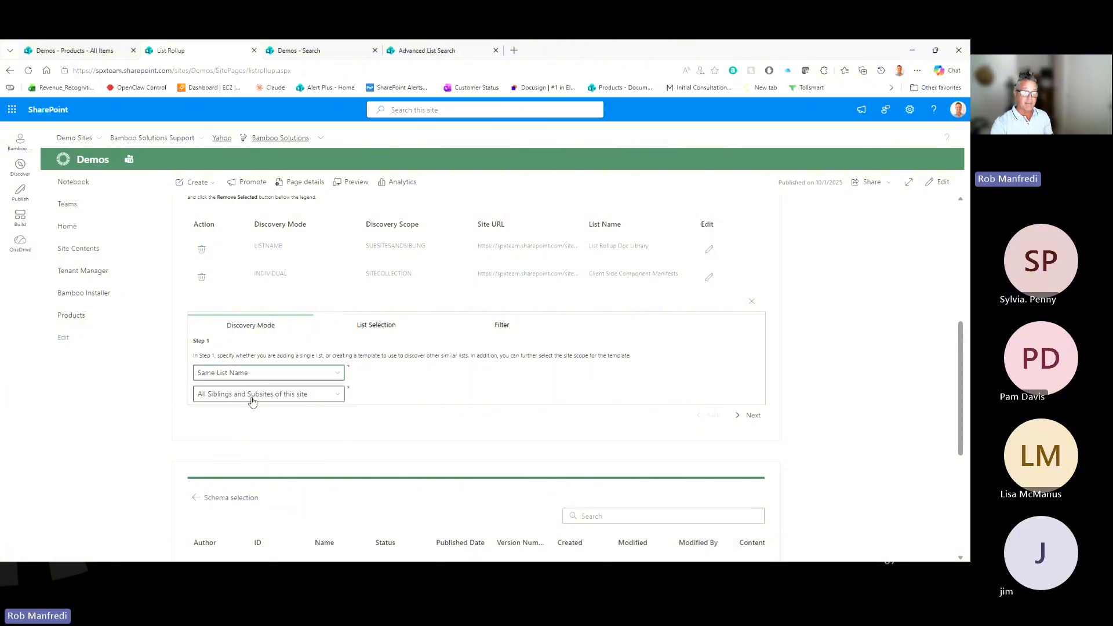
left_click(385, 328)
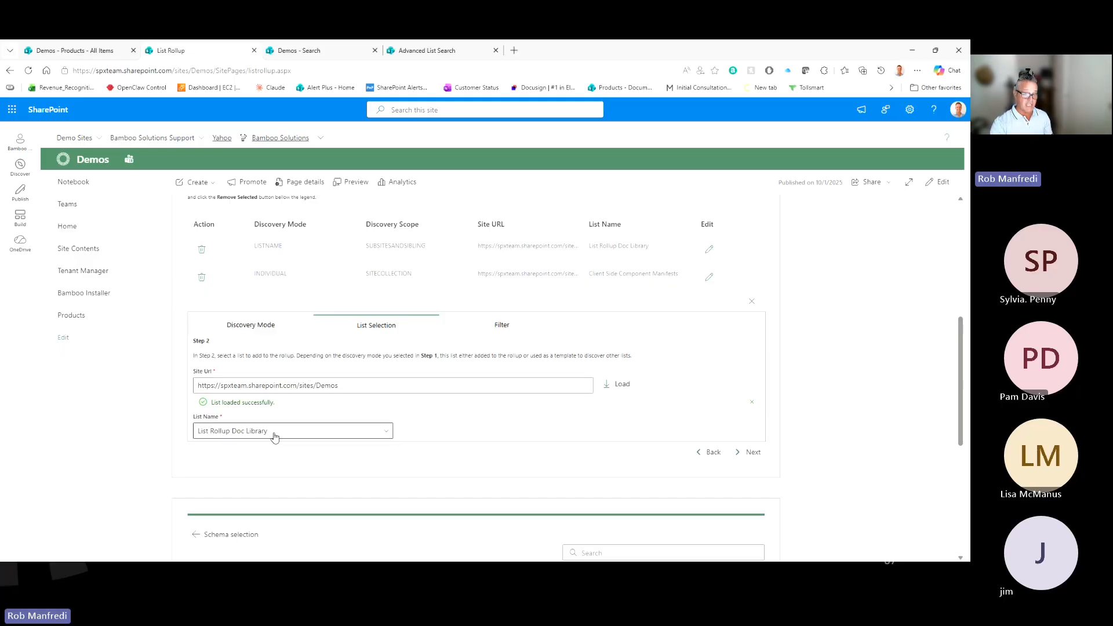
left_click(255, 327)
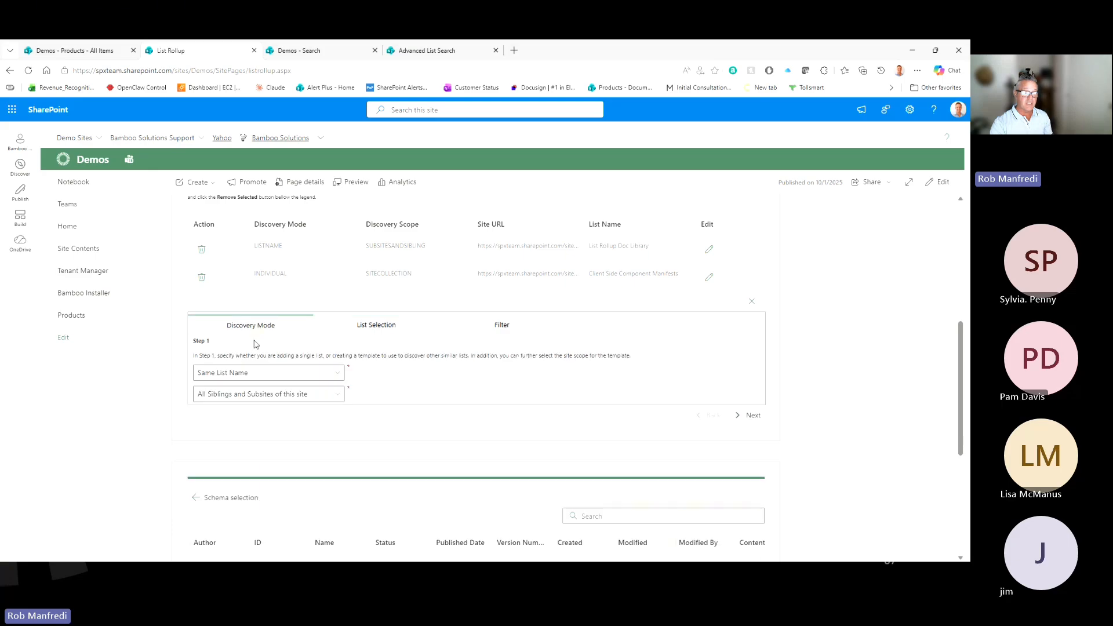
left_click(385, 328)
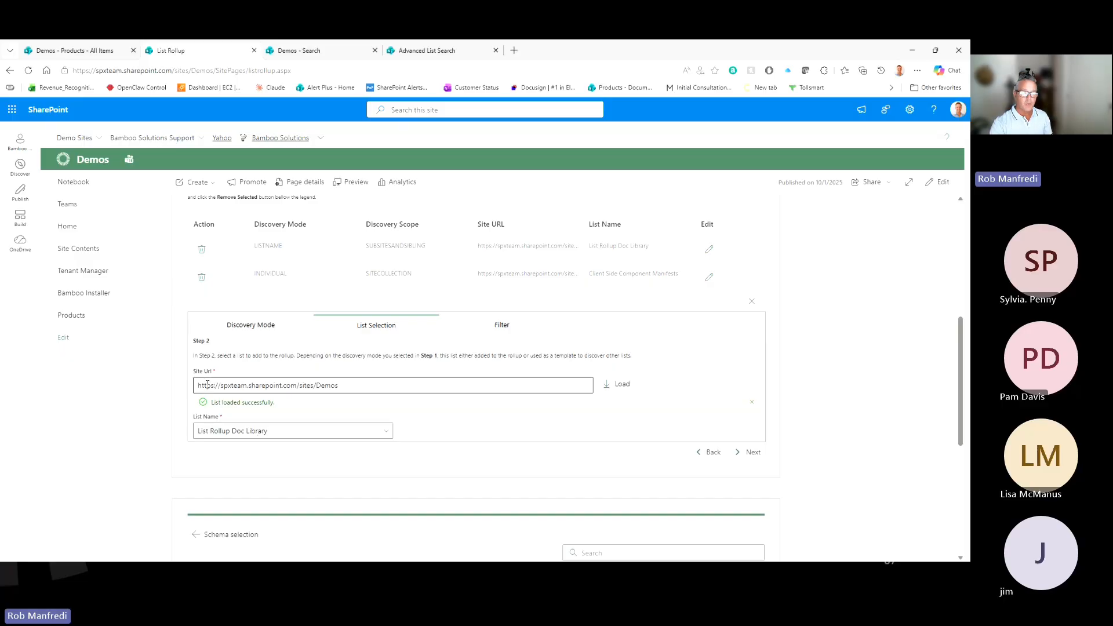
left_click(255, 328)
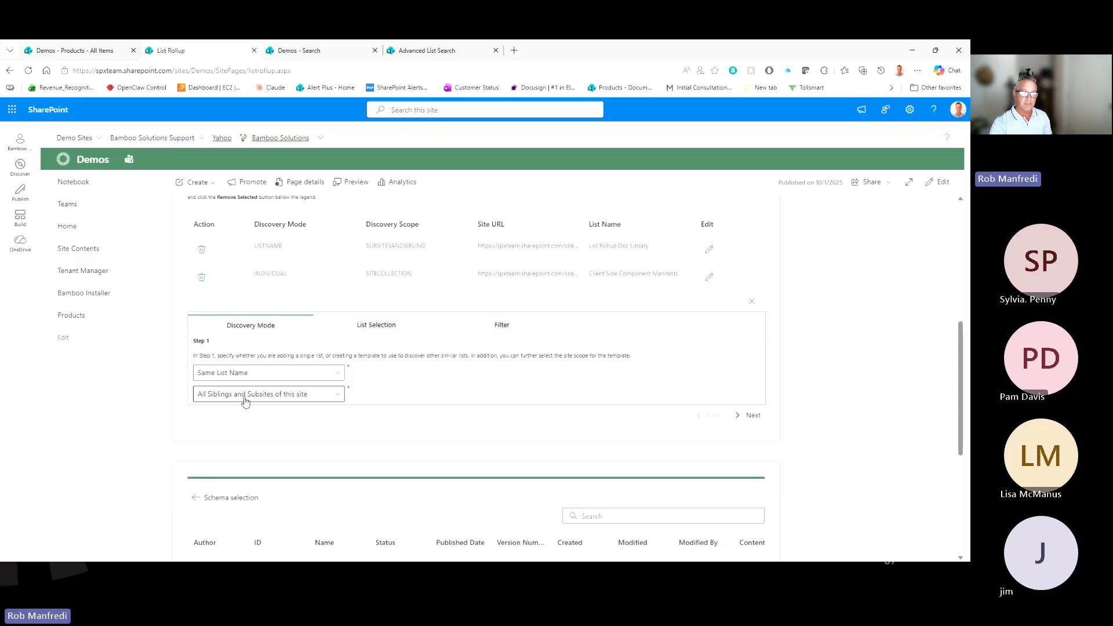
left_click(376, 327)
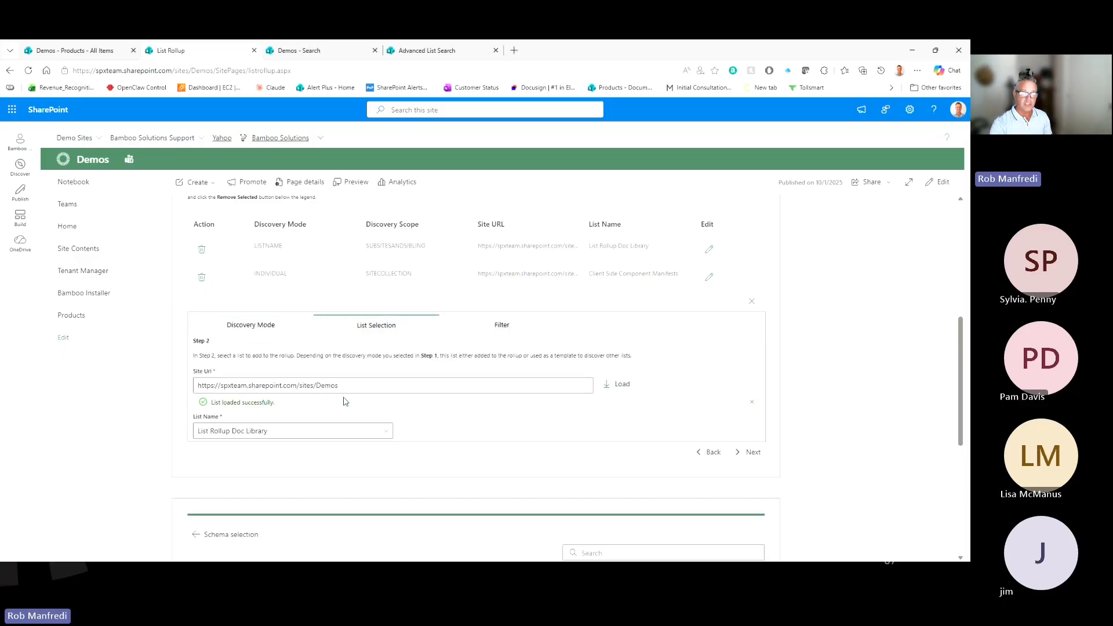
left_click(517, 329)
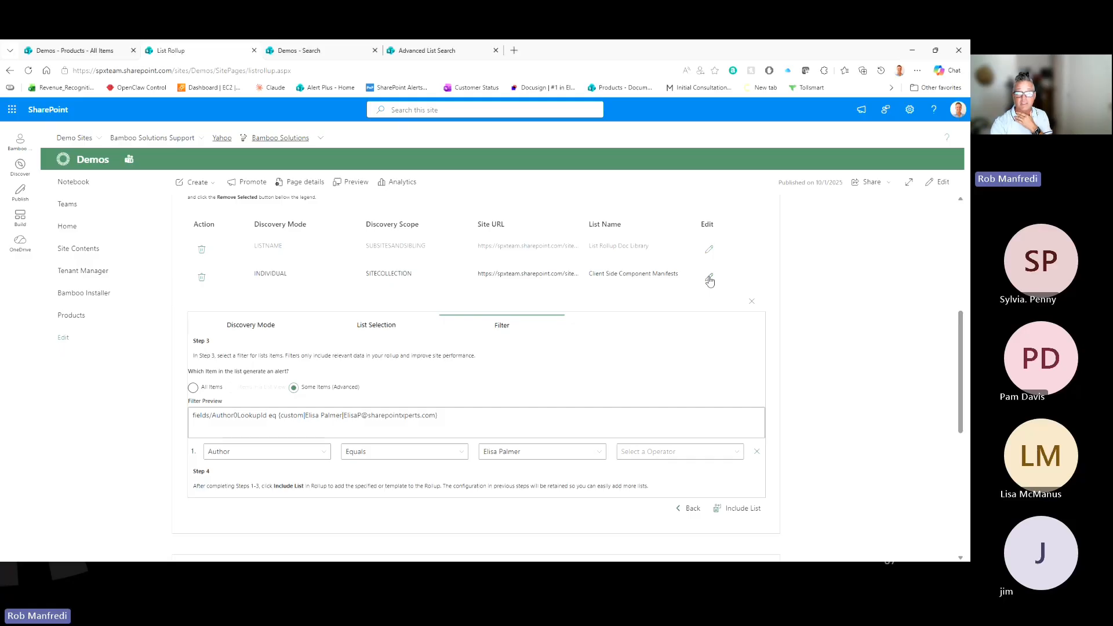
Step: Check which list the second template list entry uses
left_click(710, 281)
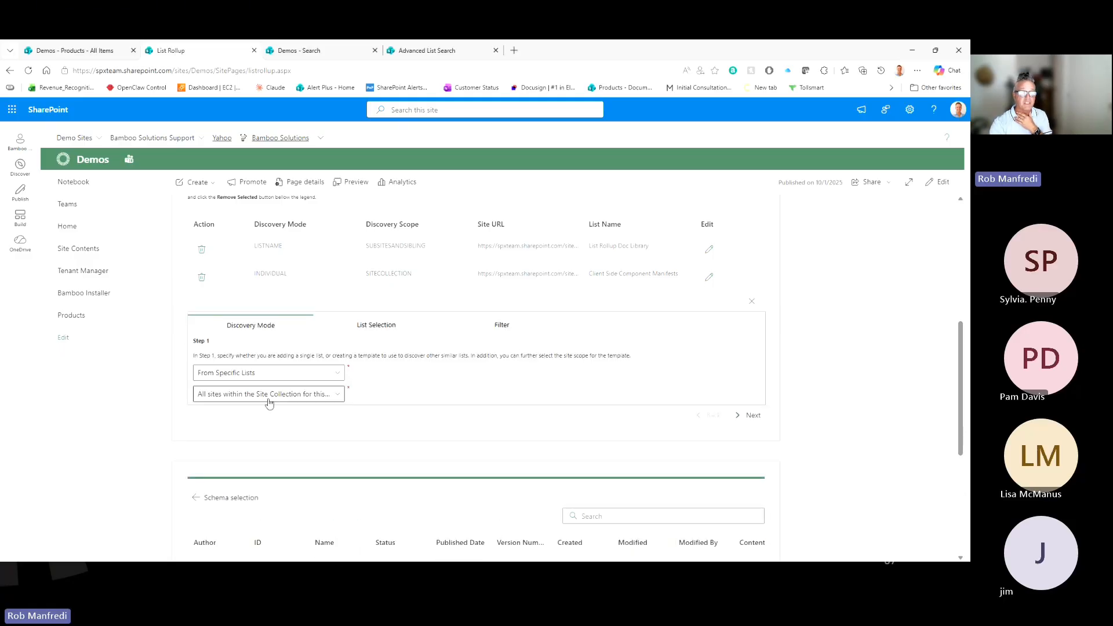
left_click(369, 325)
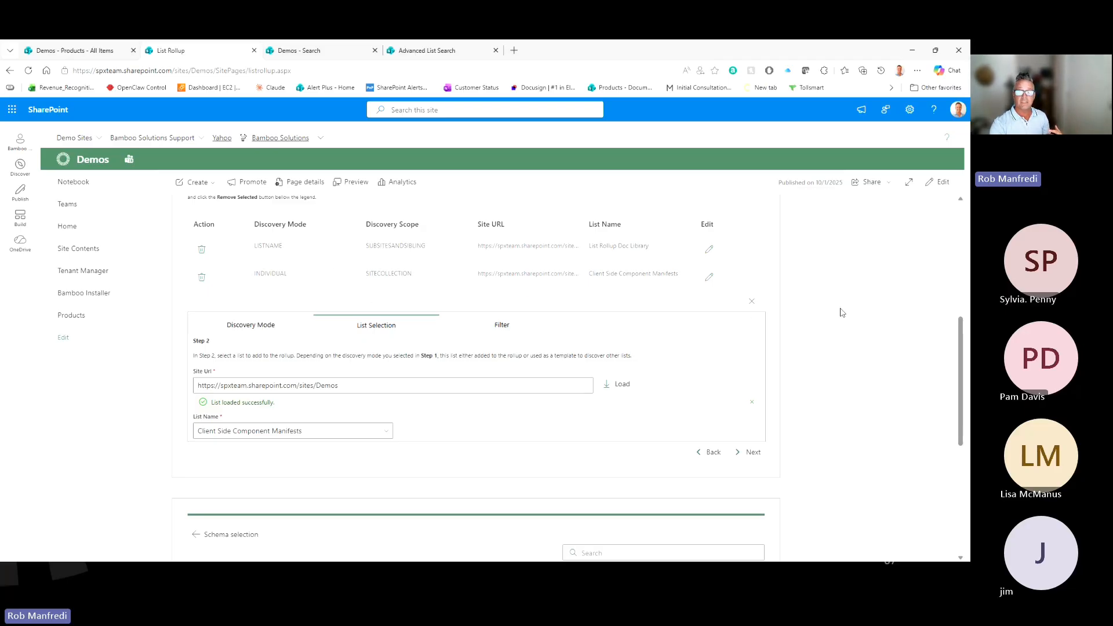
scroll(366, 282, "up", 2)
scroll(277, 228, "up", 3)
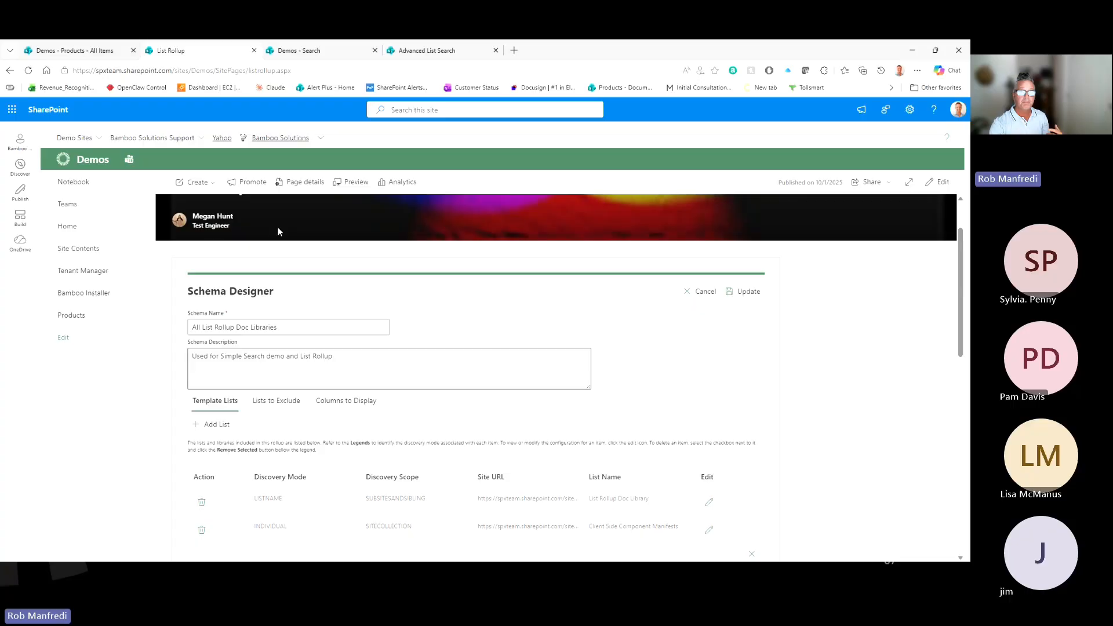
Step: Put the Advanced List Search page into edit mode
left_click(393, 53)
scroll(407, 335, "down", 2)
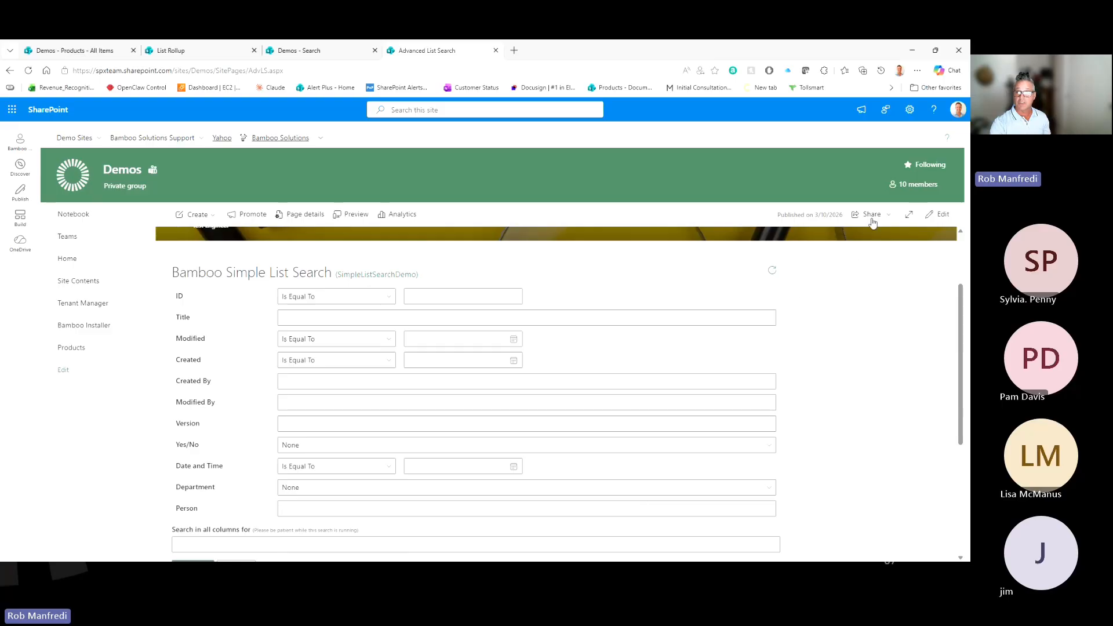
left_click(941, 213)
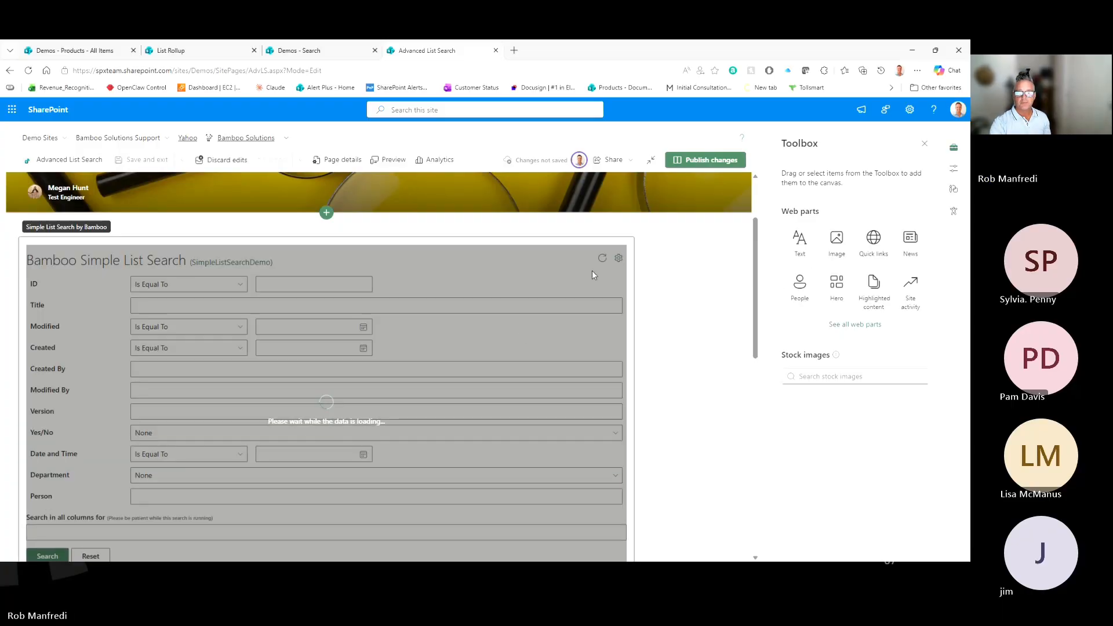
Step: Set the search web part to use a List Rollup schema and copy the Demos site address
left_click(618, 259)
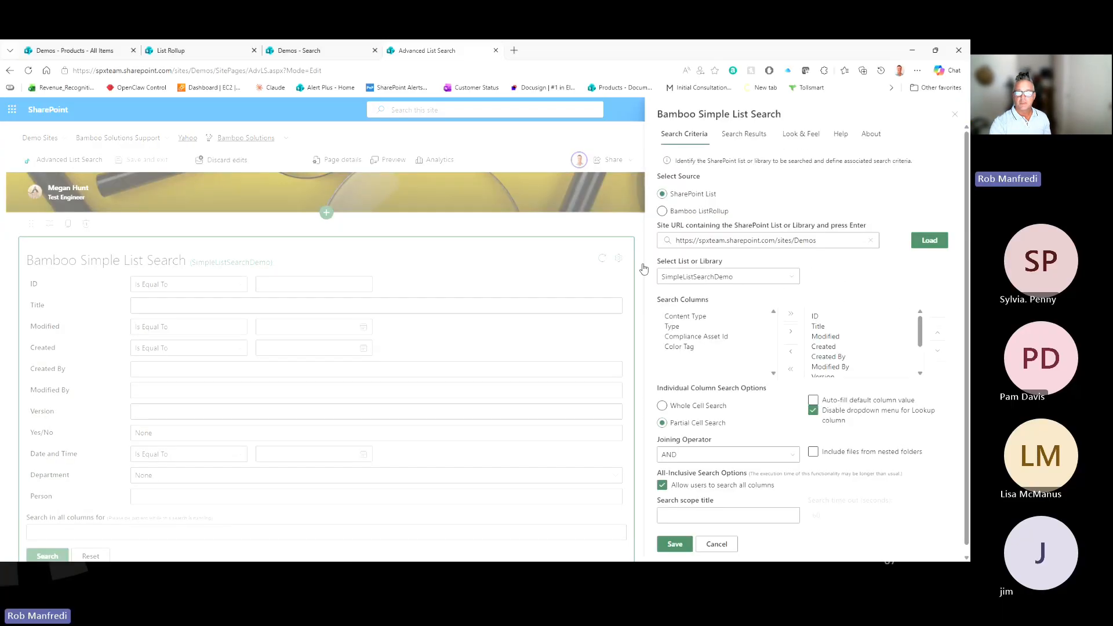
left_click(662, 211)
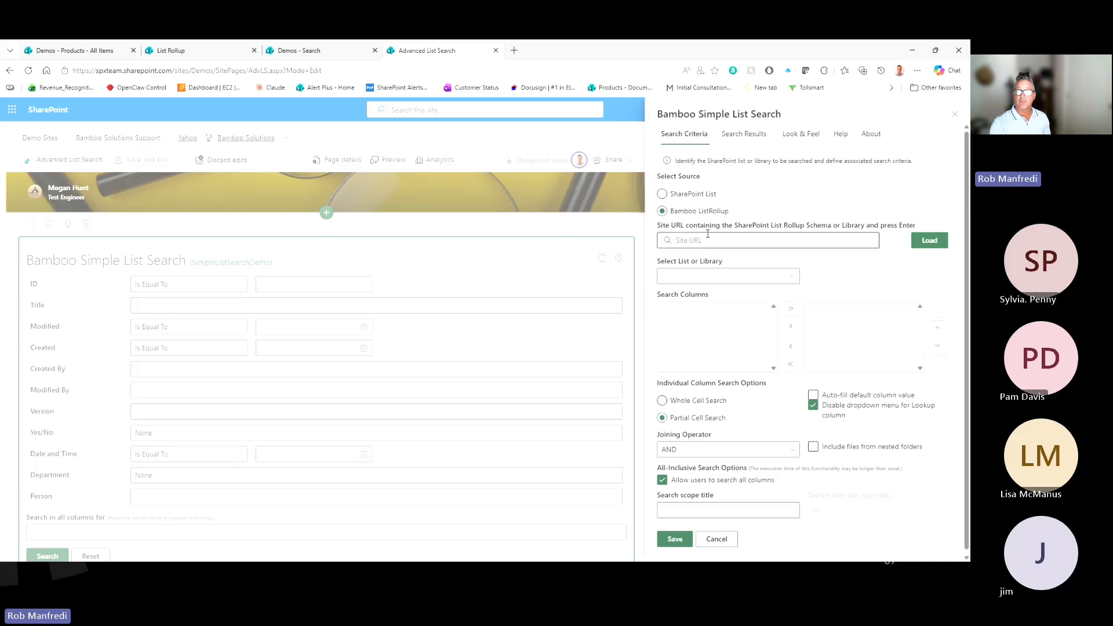
left_click(299, 51)
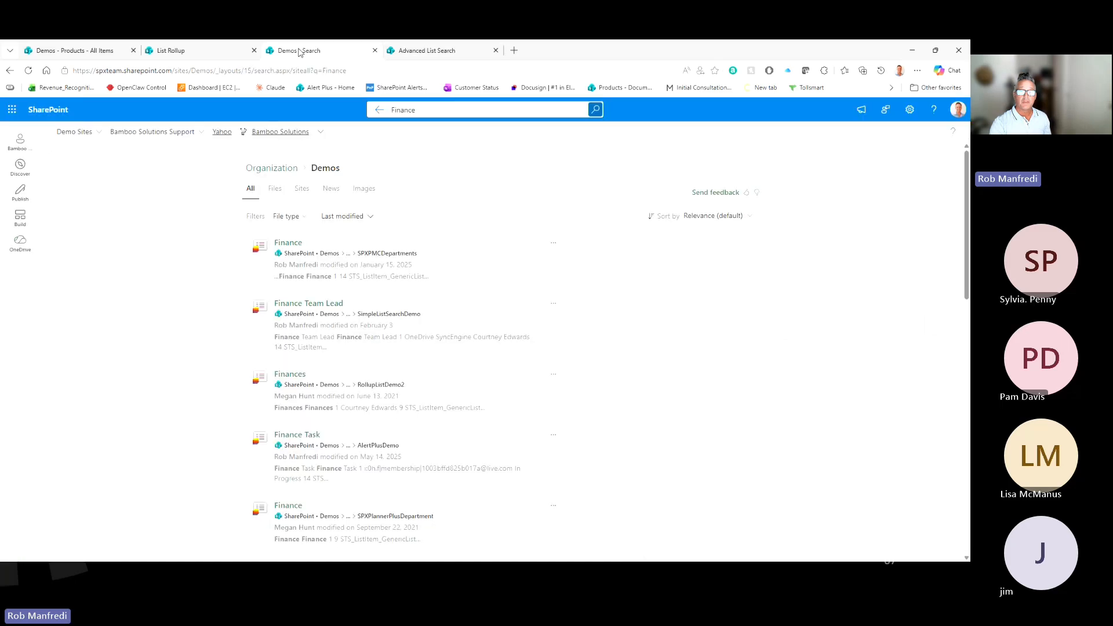
left_click(203, 53)
left_click(204, 71)
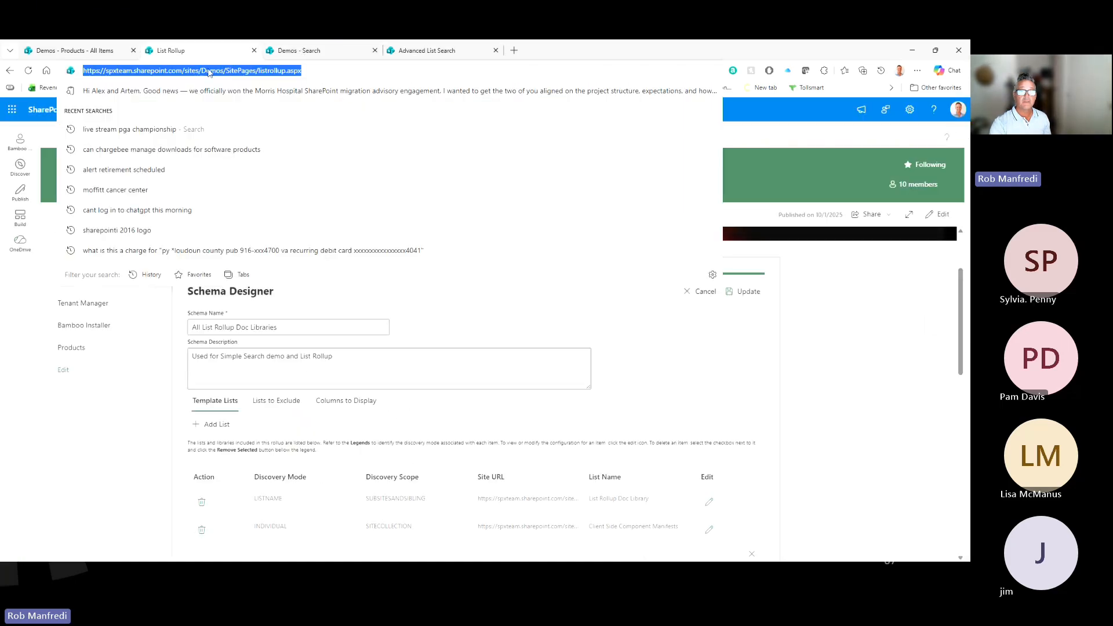
left_click_drag(227, 70, 83, 70)
key("ctrl+c")
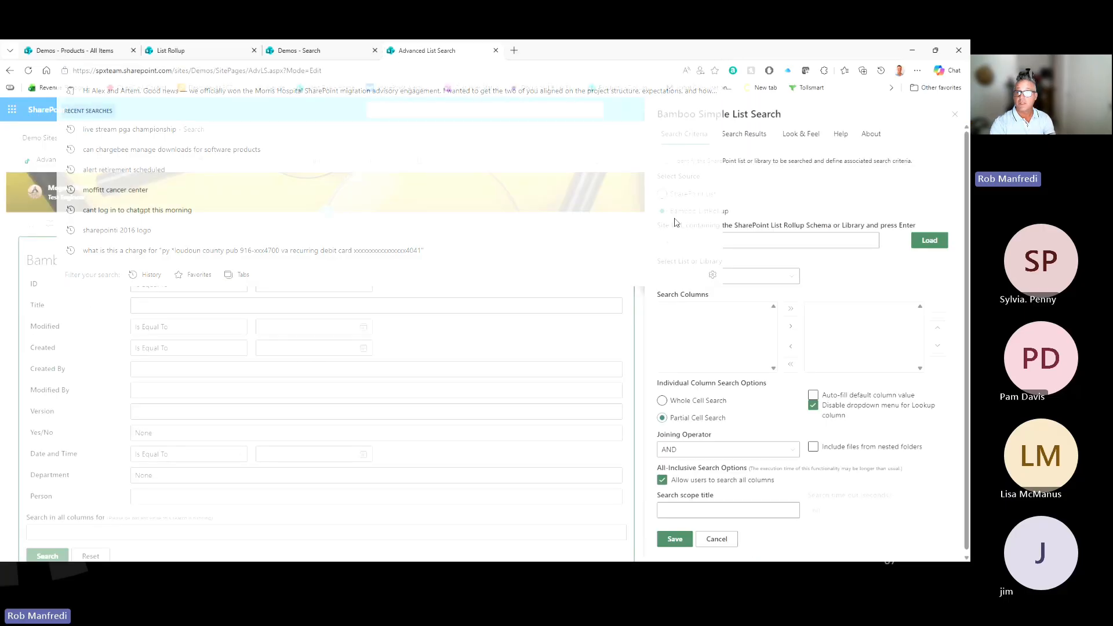
Step: Load the Demos site's rollup schemas and choose All List Rollup Doc Libraries
left_click(742, 241)
key("ctrl+v")
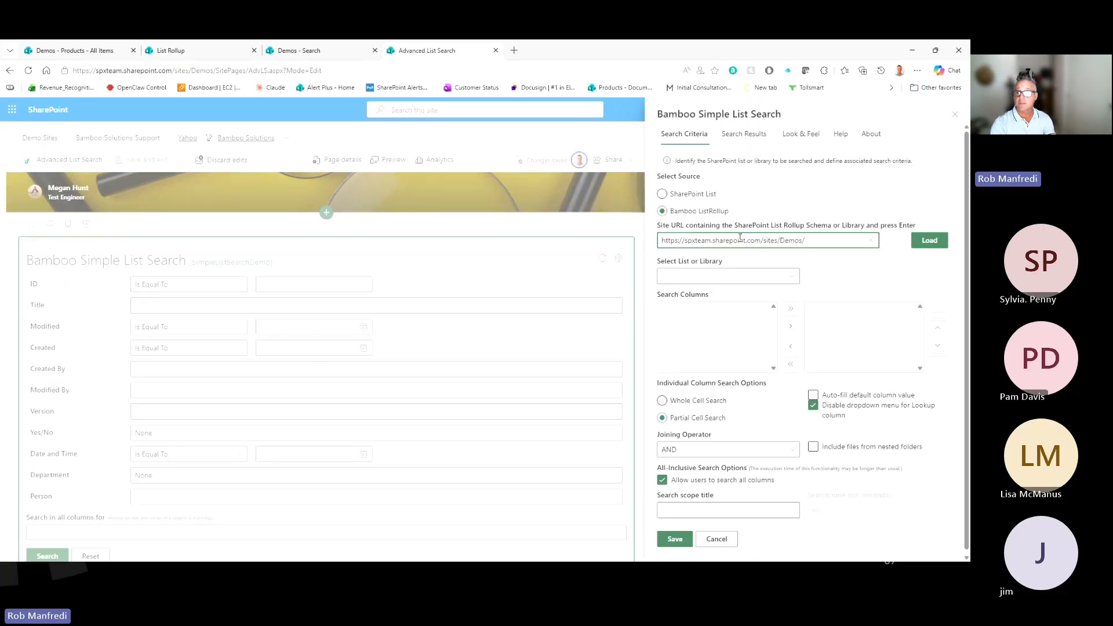
key("Return")
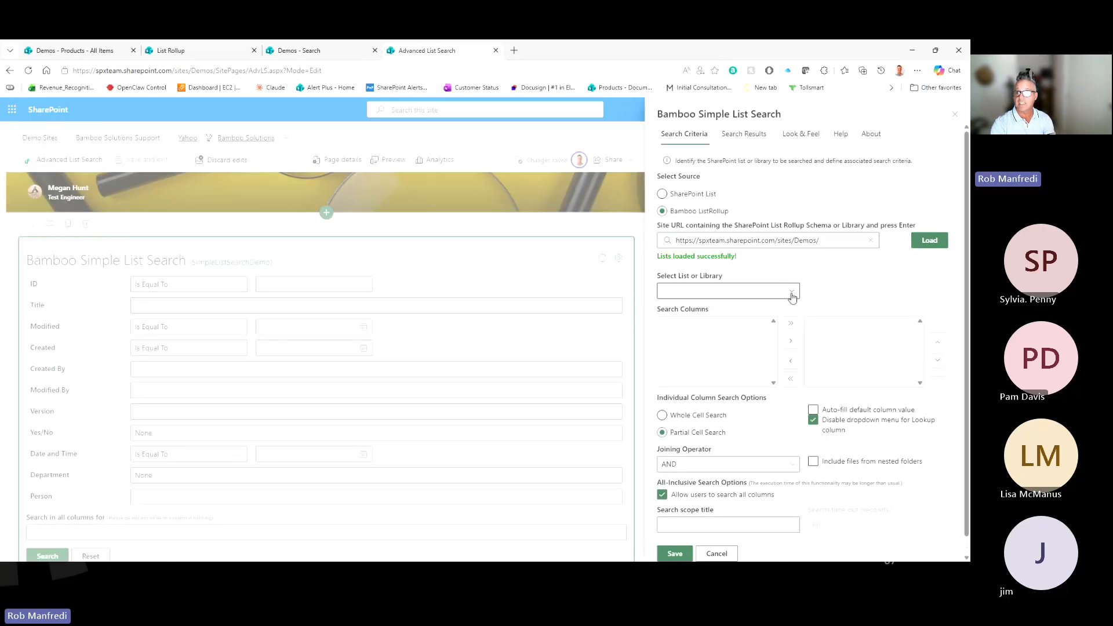
left_click(792, 293)
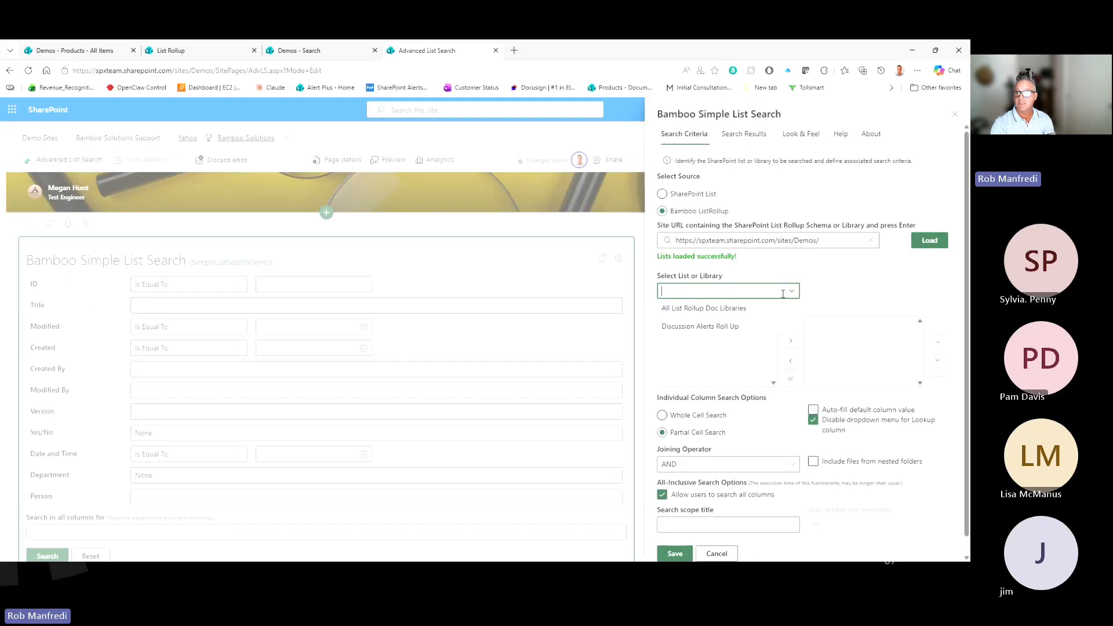
left_click(710, 311)
Step: Add Author through Published Date as search columns and save the search criteria
scroll(687, 338, "down", 2)
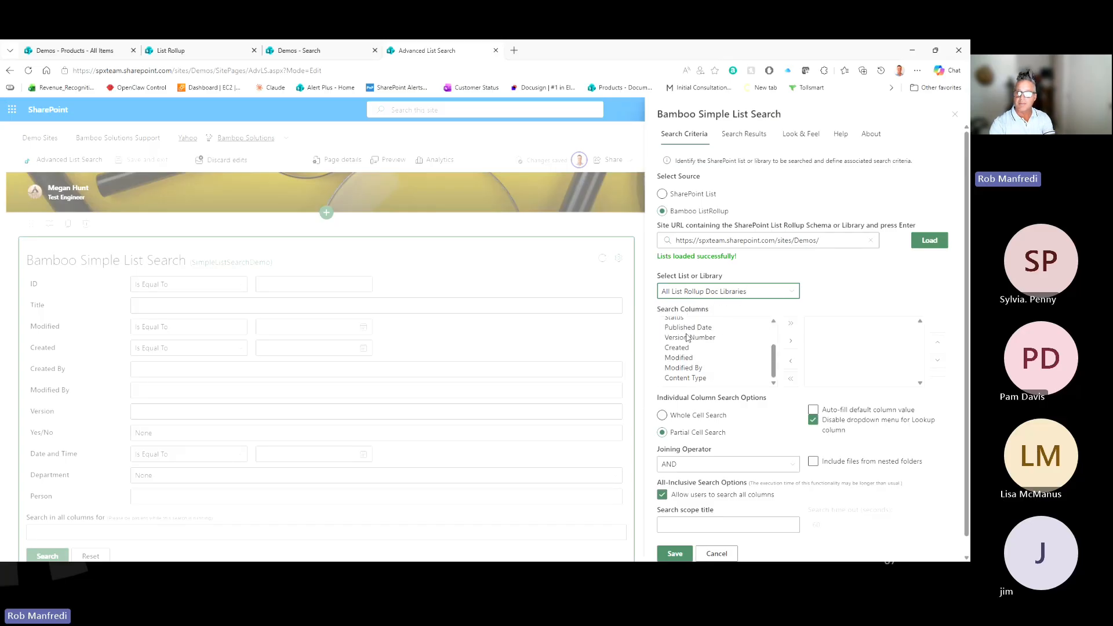
scroll(696, 363, "up", 3)
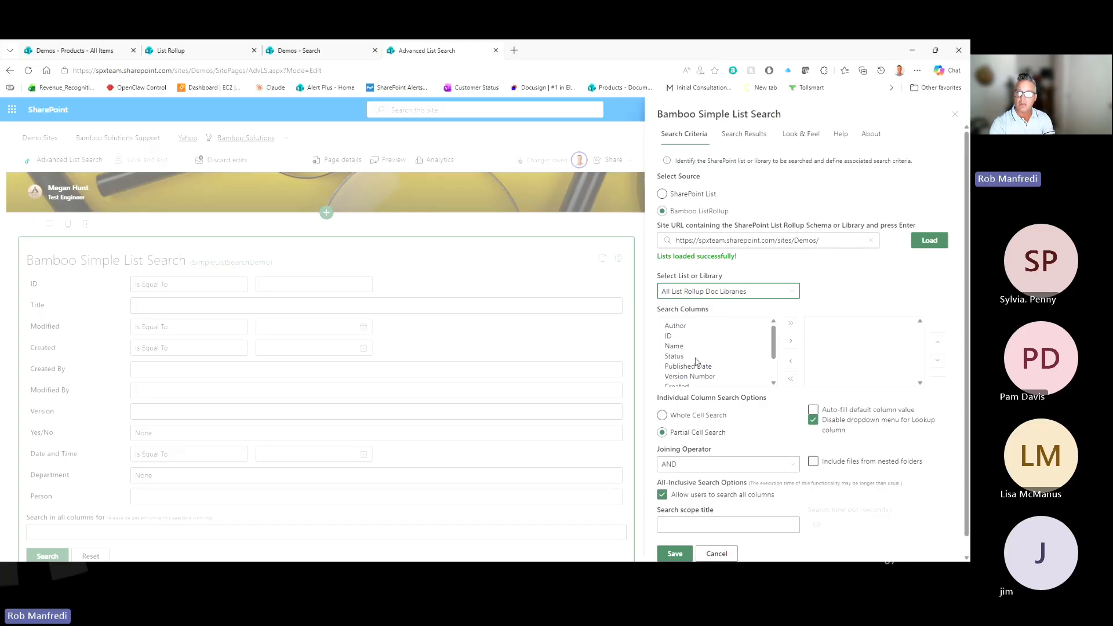
scroll(696, 362, "down", 2)
scroll(696, 362, "up", 2)
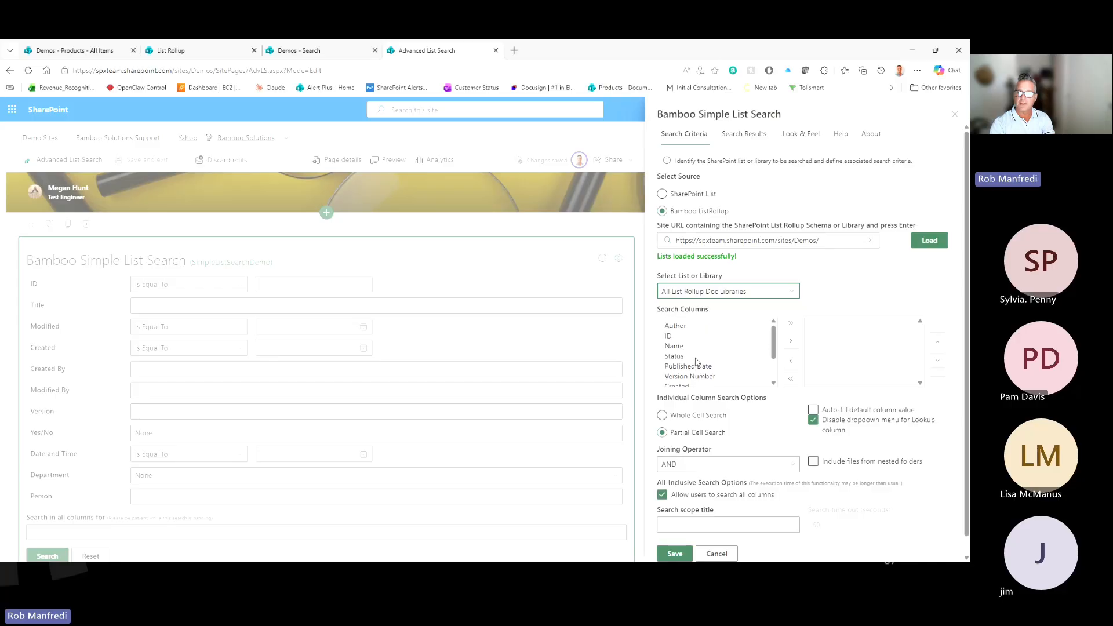
left_click(681, 327)
left_click(681, 367, "shift")
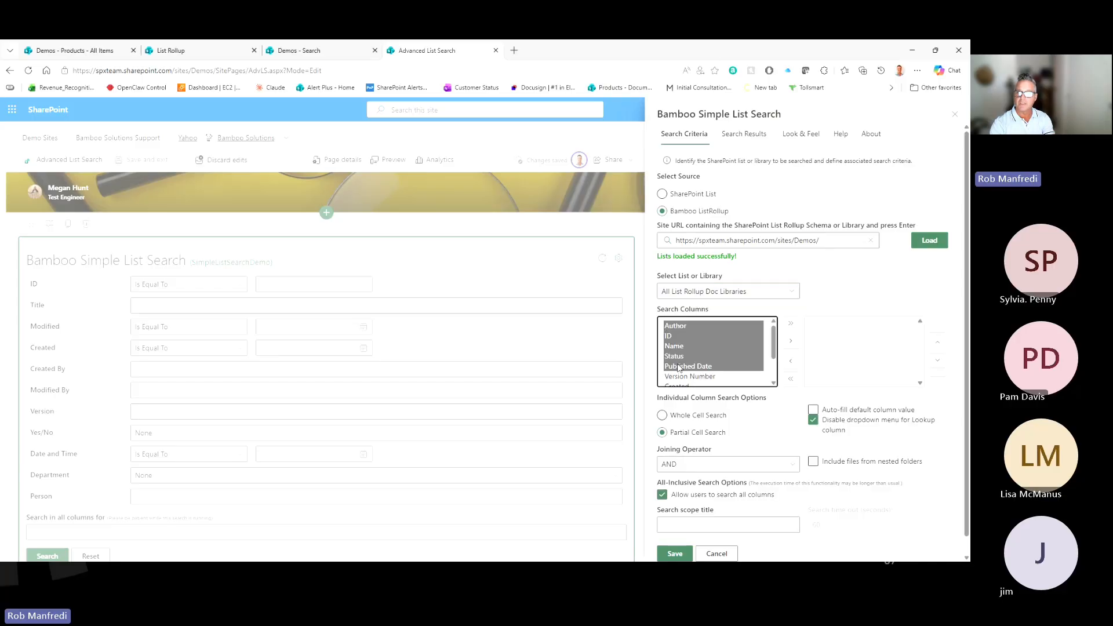
left_click(790, 341)
scroll(658, 415, "down", 1)
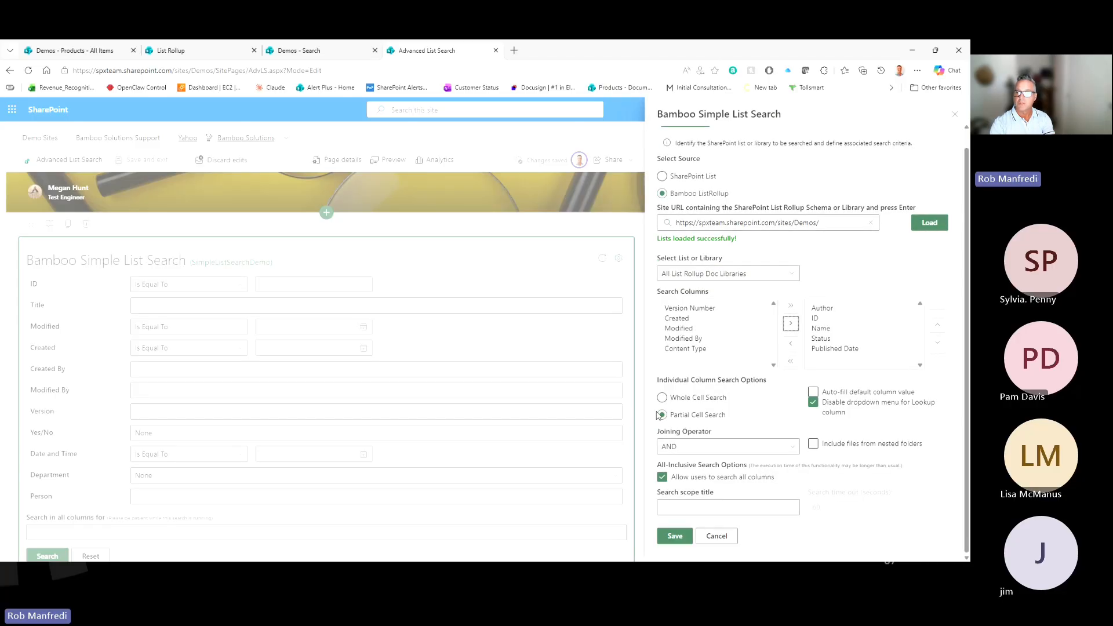
left_click(675, 536)
Step: Add ID through Published Date as search result columns and save the web part settings
scroll(740, 174, "up", 1)
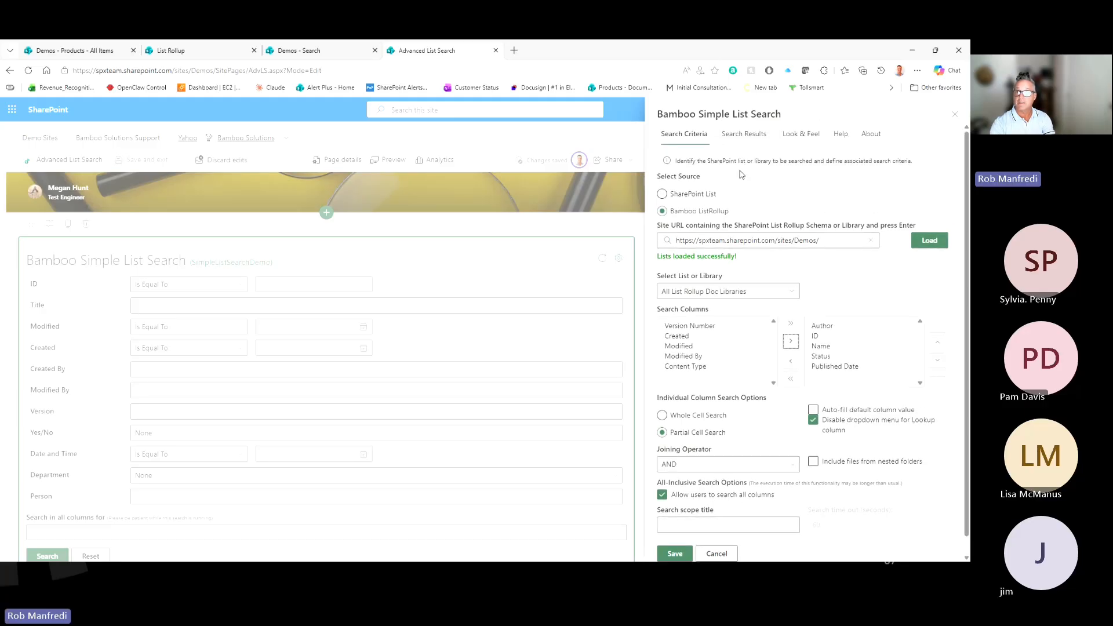
left_click(744, 133)
left_click(675, 255)
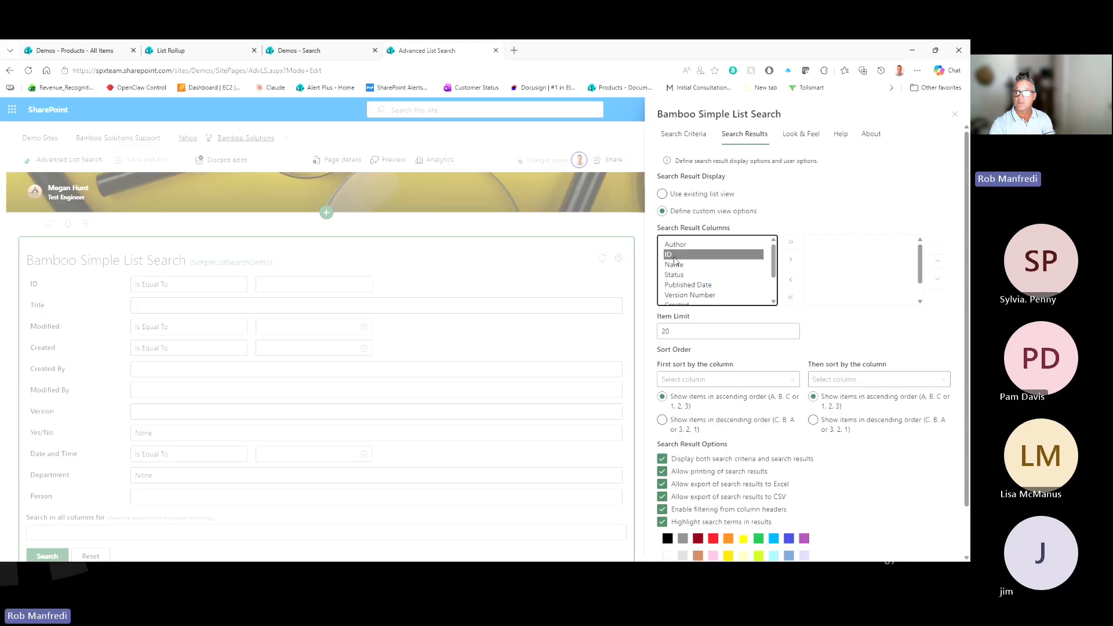
left_click(681, 284, "shift")
left_click(791, 259)
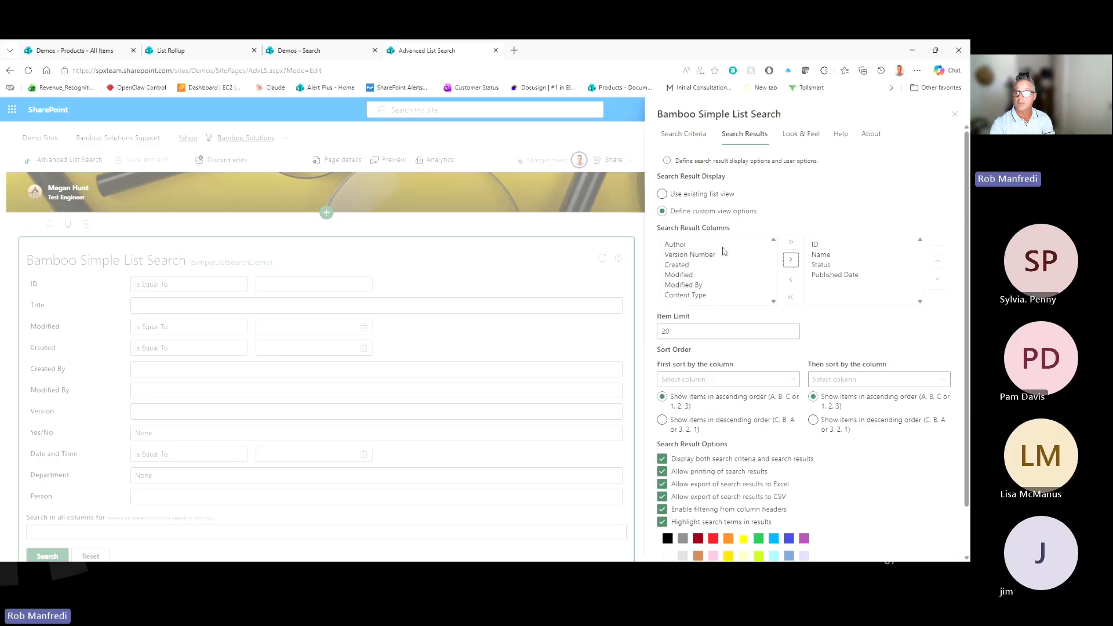
scroll(723, 251, "down", 1)
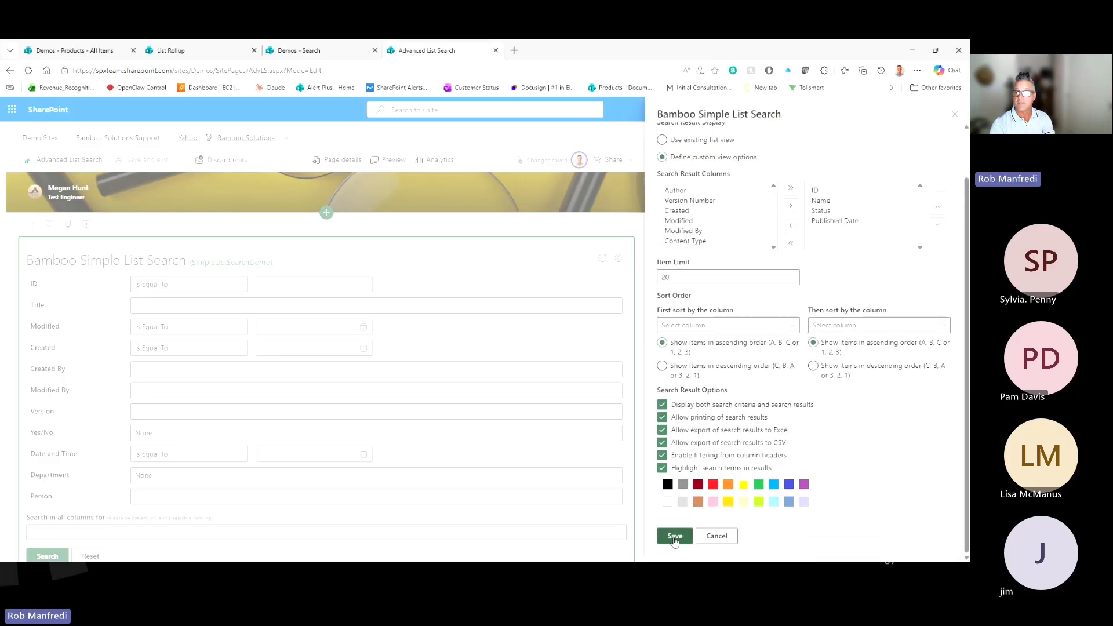
left_click(674, 536)
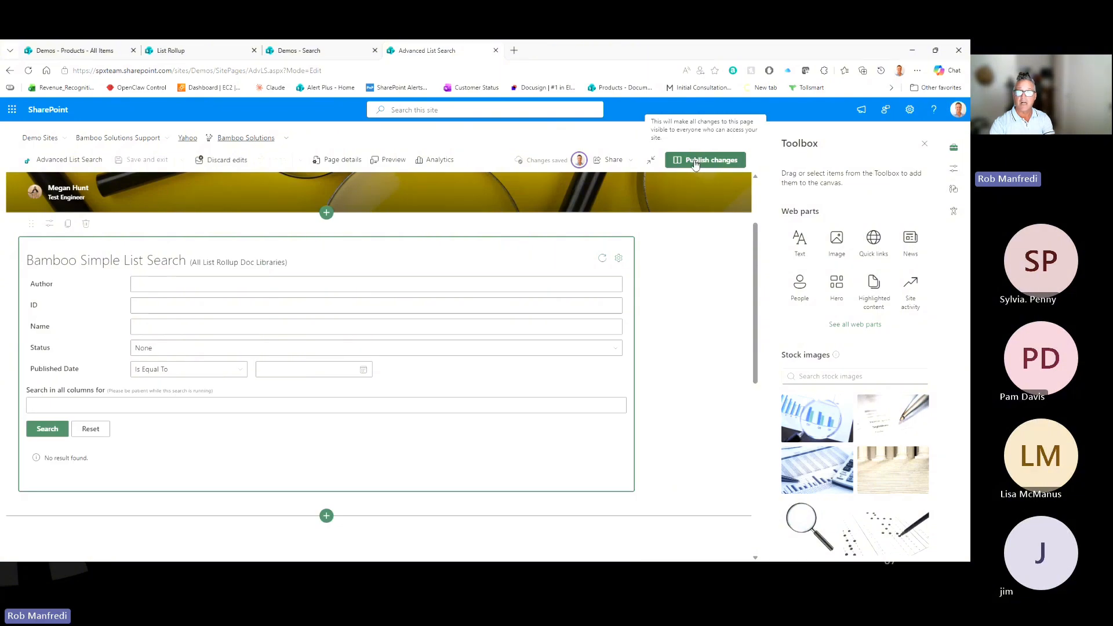
Step: Publish the page and run a blank search listing 29 items such as 1_000 and 3_000
left_click(695, 164)
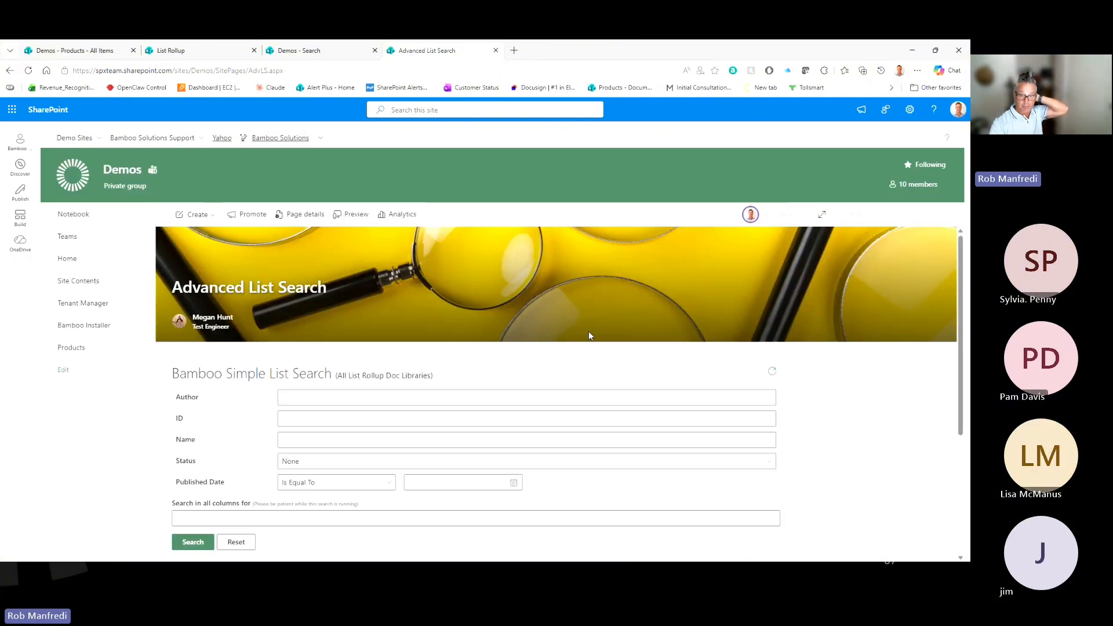
scroll(589, 336, "down", 2)
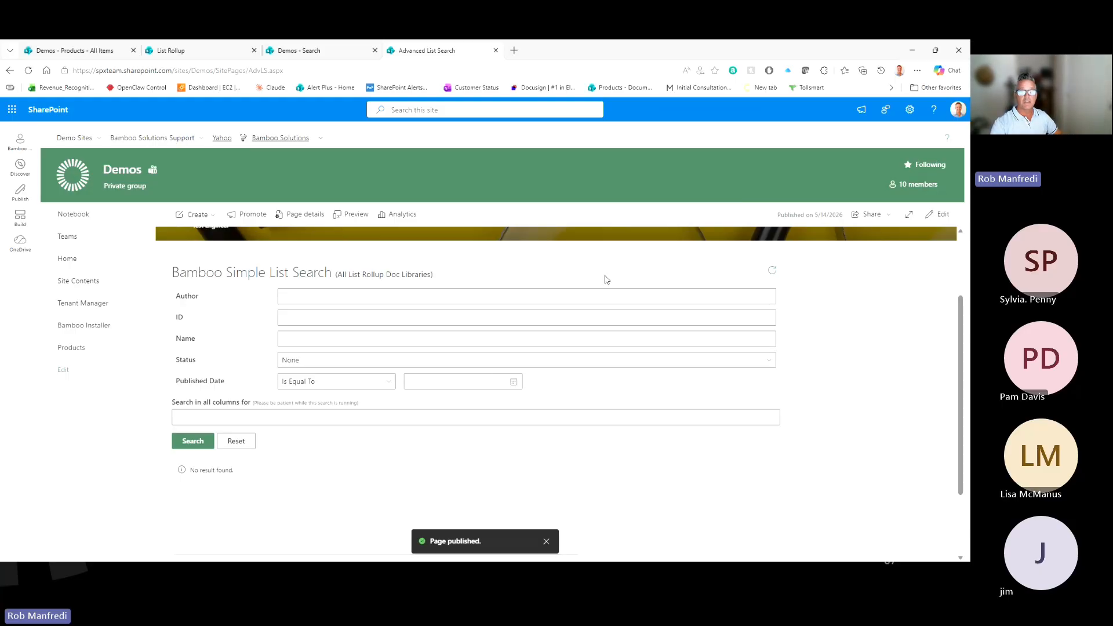
left_click(191, 450)
scroll(510, 368, "down", 3)
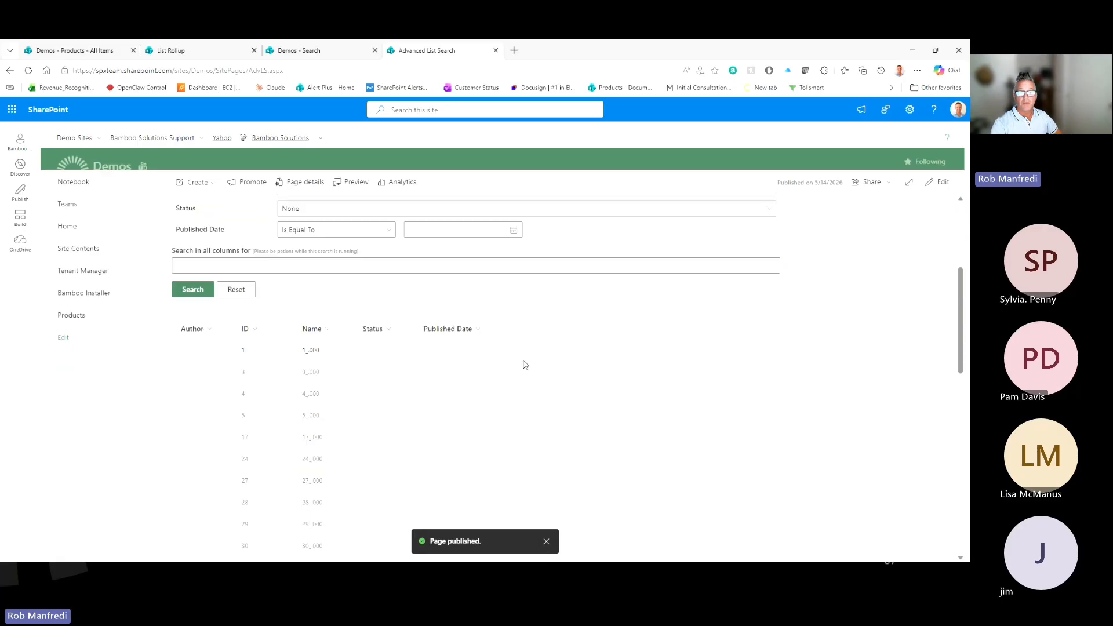
scroll(525, 364, "down", 8)
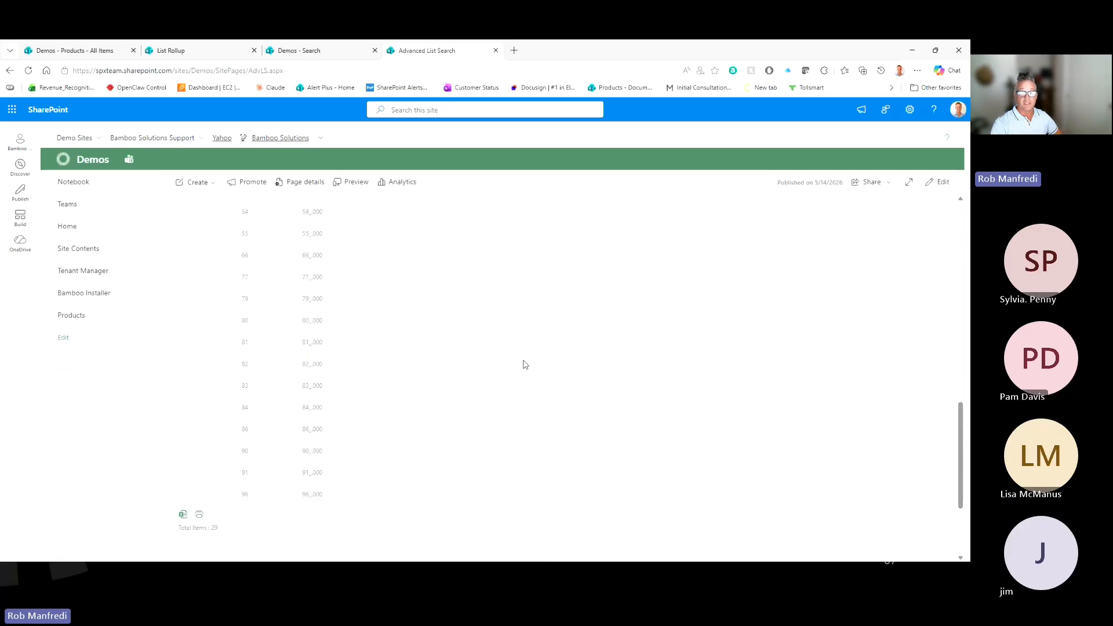
scroll(394, 388, "up", 6)
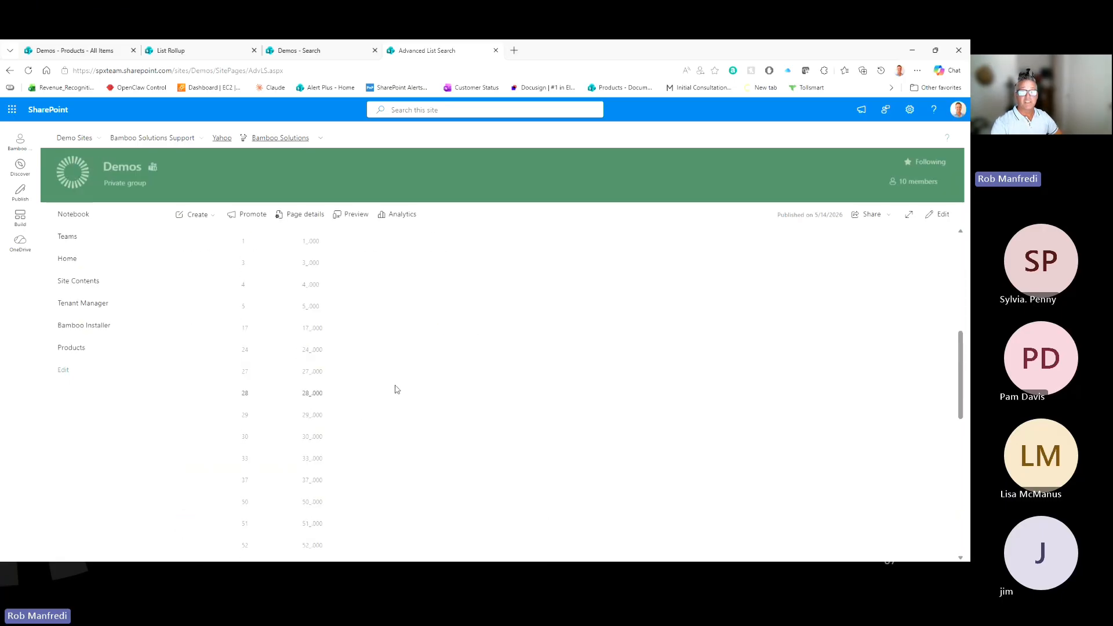
scroll(397, 389, "up", 3)
scroll(385, 403, "up", 3)
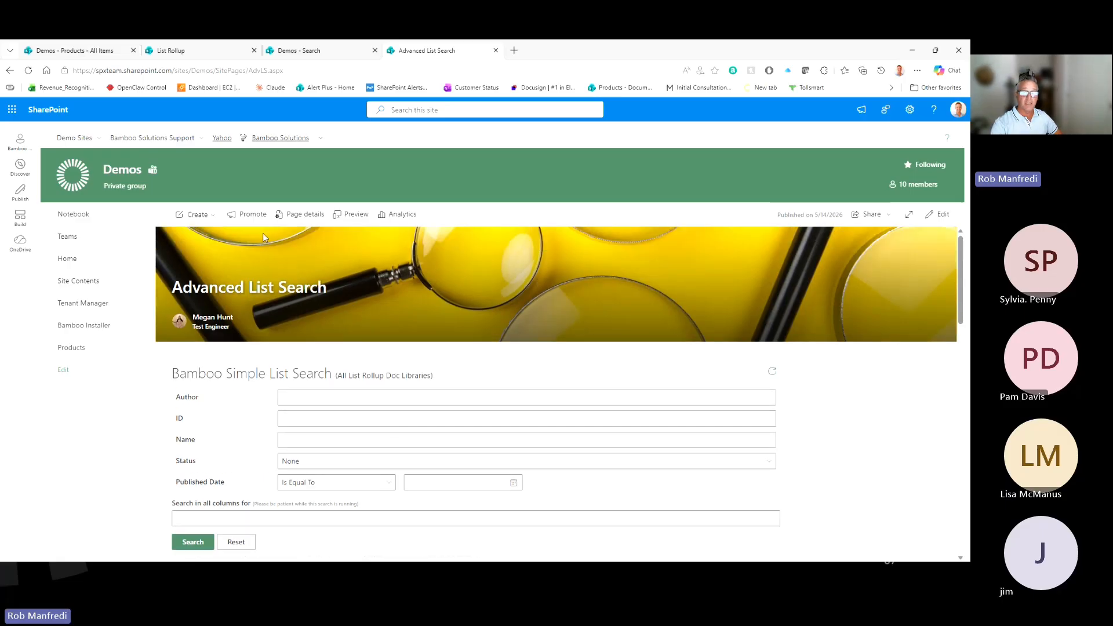
Step: Inspect an included list's settings up to its Filter step, then update the All List Rollup Doc Libraries schema
left_click(213, 55)
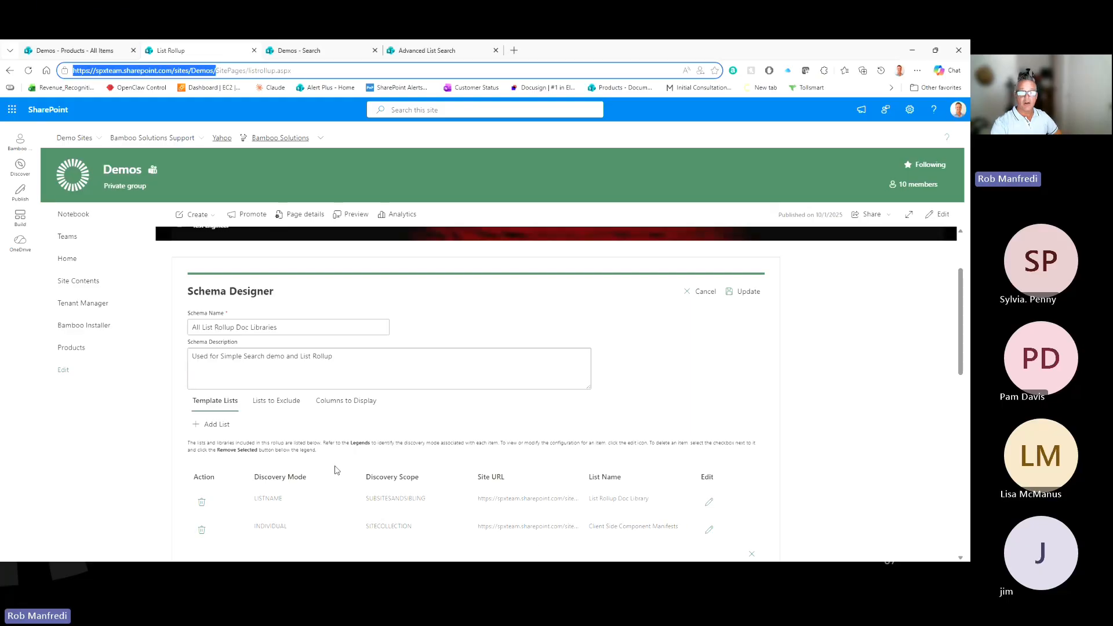
left_click(704, 507)
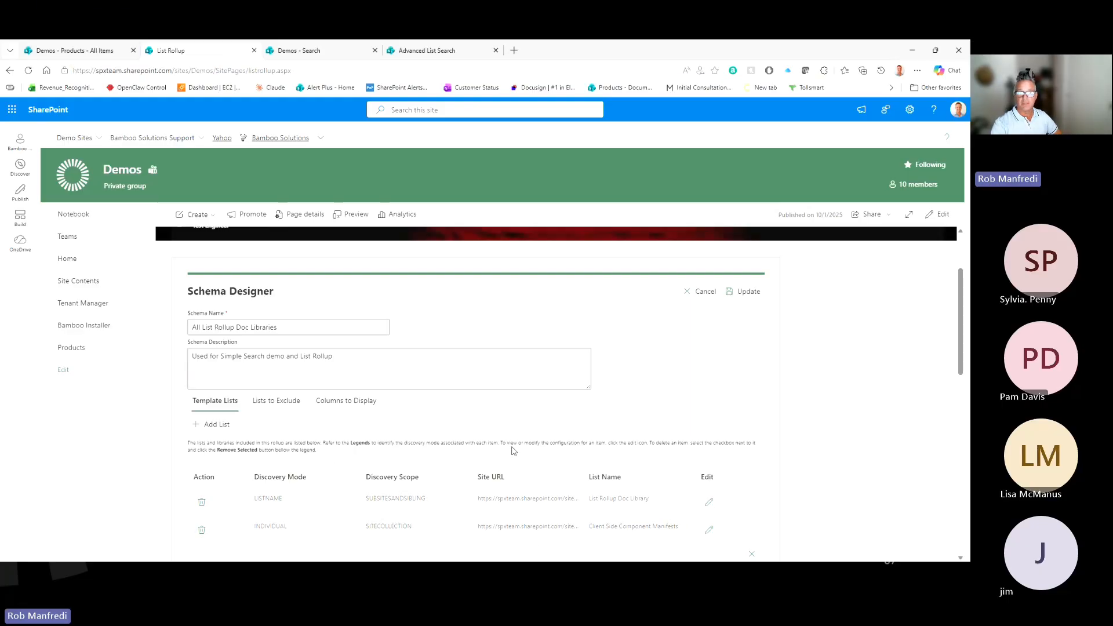
left_click(710, 508)
scroll(708, 505, "down", 4)
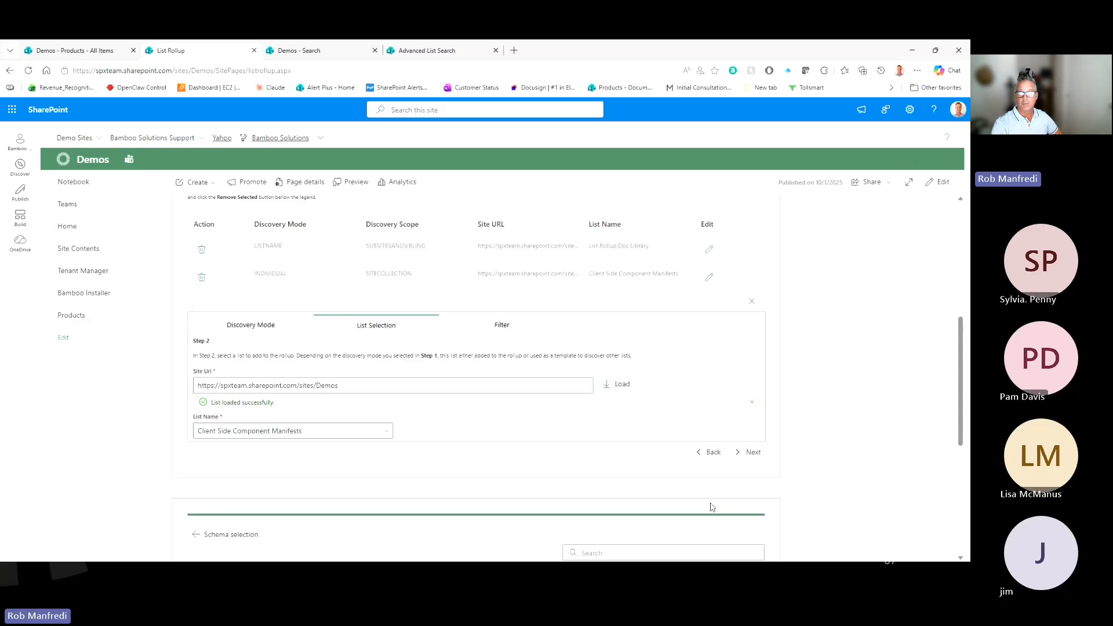
left_click(499, 329)
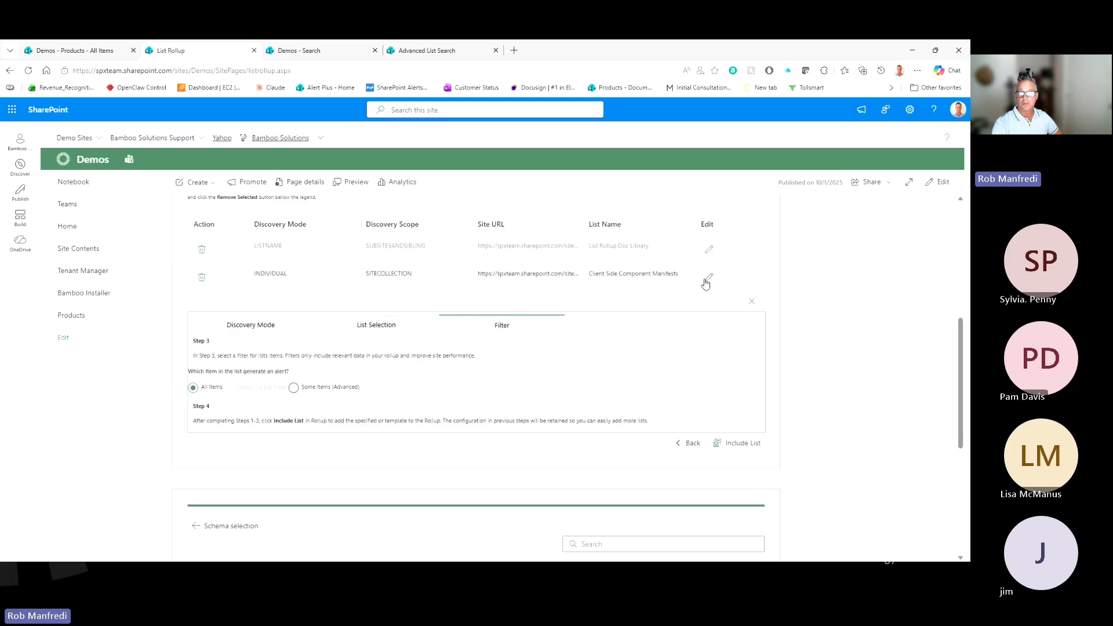
left_click(752, 308)
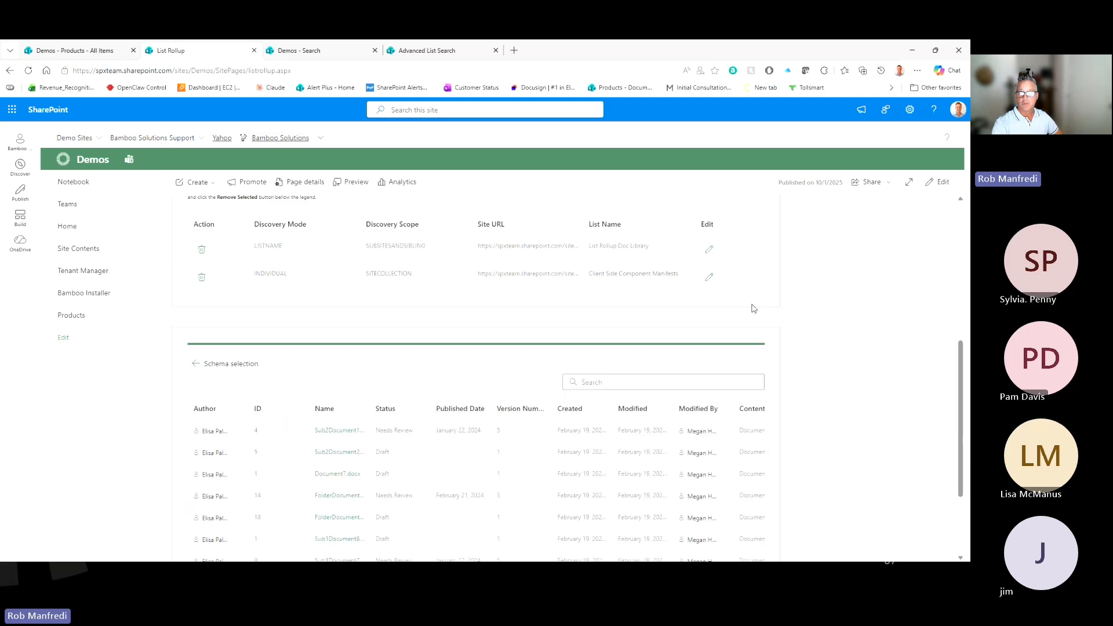
scroll(728, 299, "up", 3)
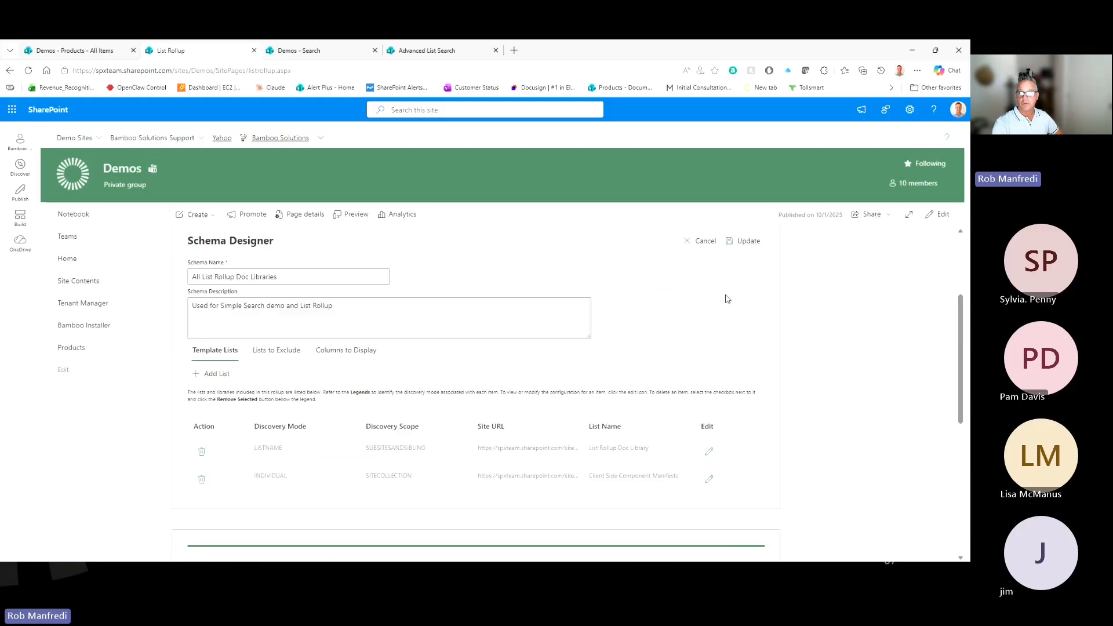
left_click(746, 241)
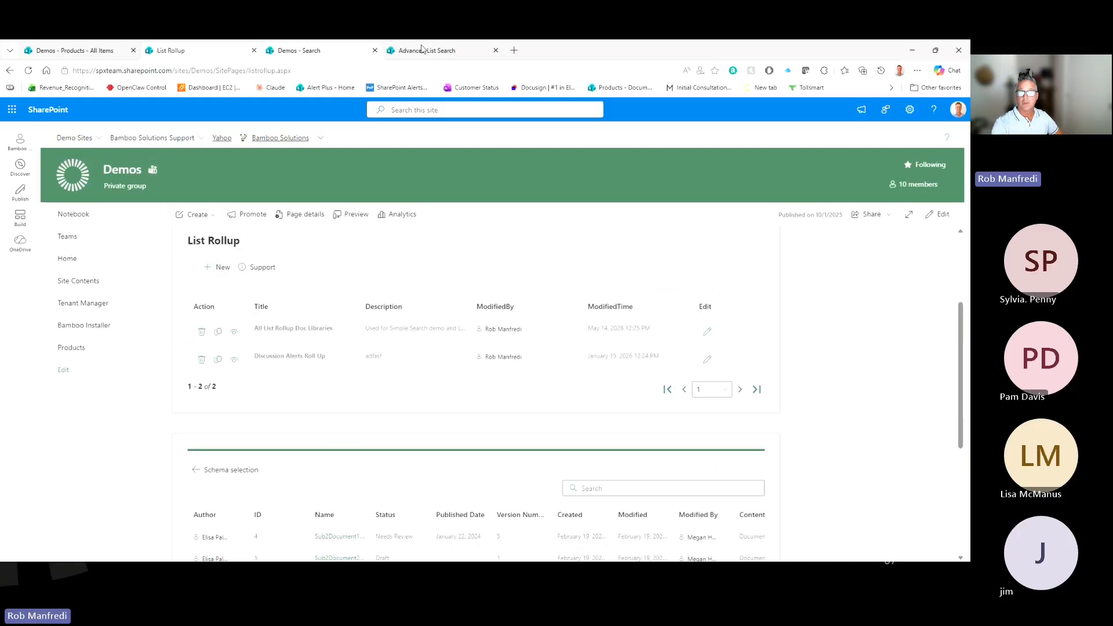
left_click(320, 55)
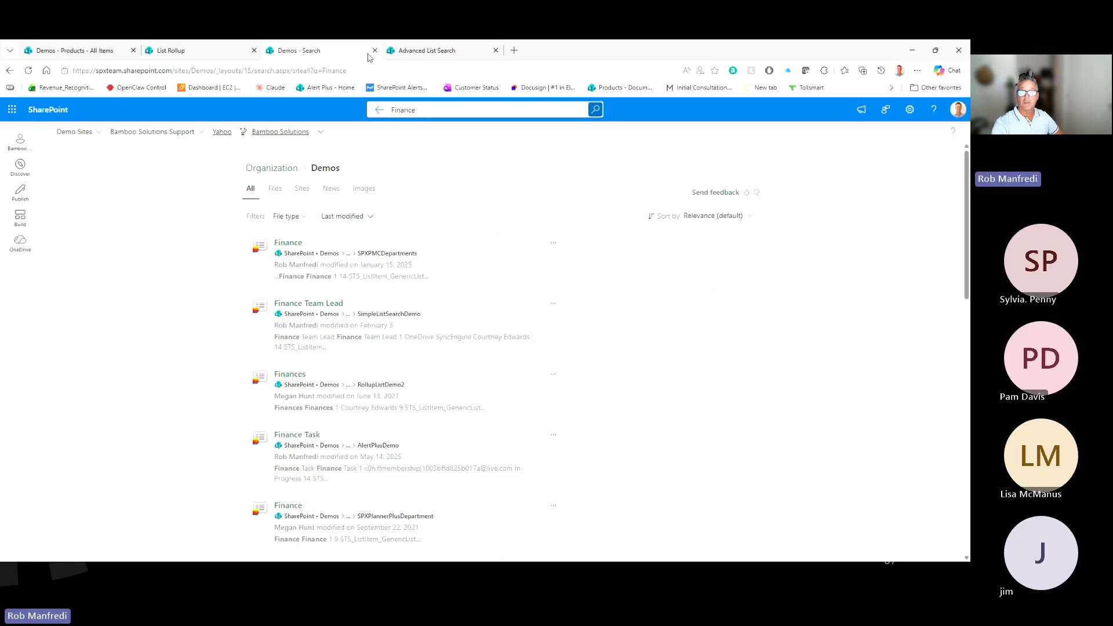
Step: Scroll through the Advanced List Search results showing items like 1_000, 3_000 and 4_000
left_click(400, 53)
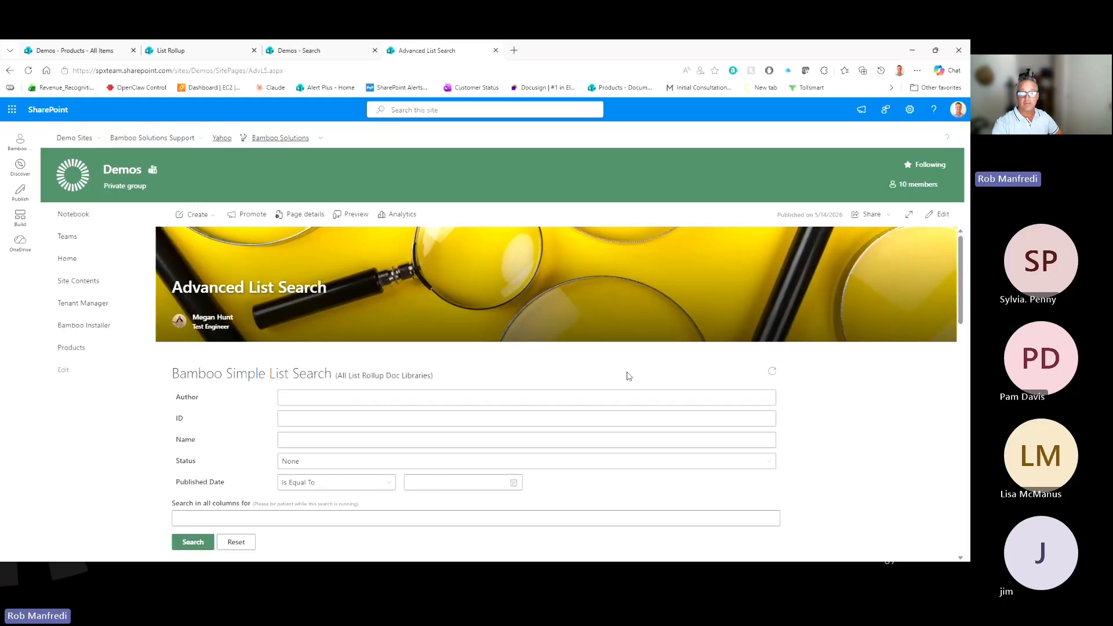
scroll(629, 377, "down", 15)
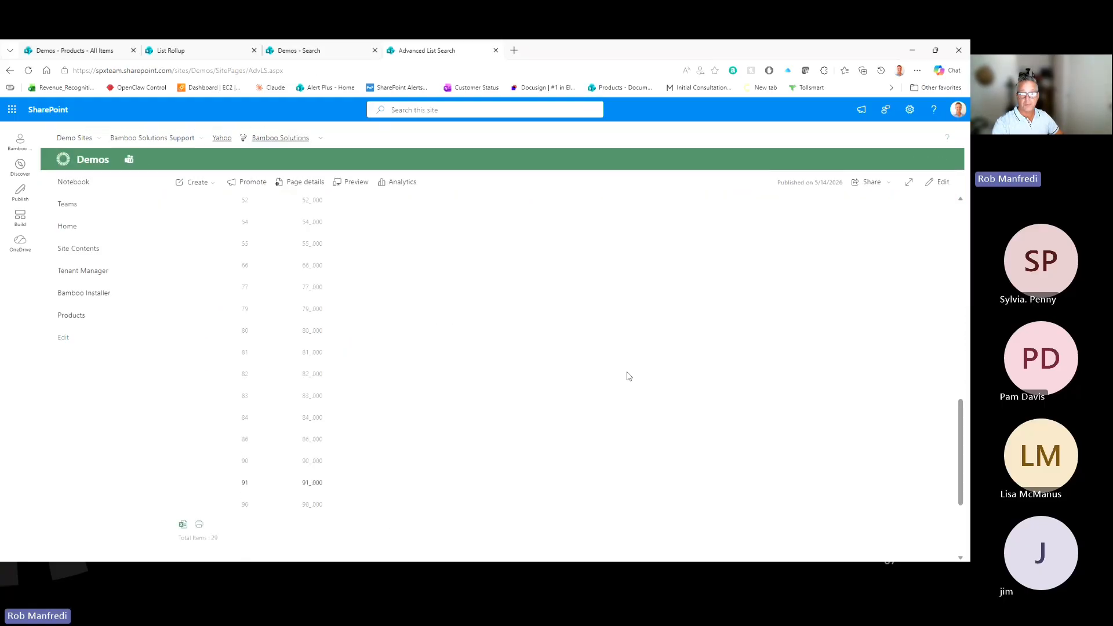
scroll(629, 377, "up", 12)
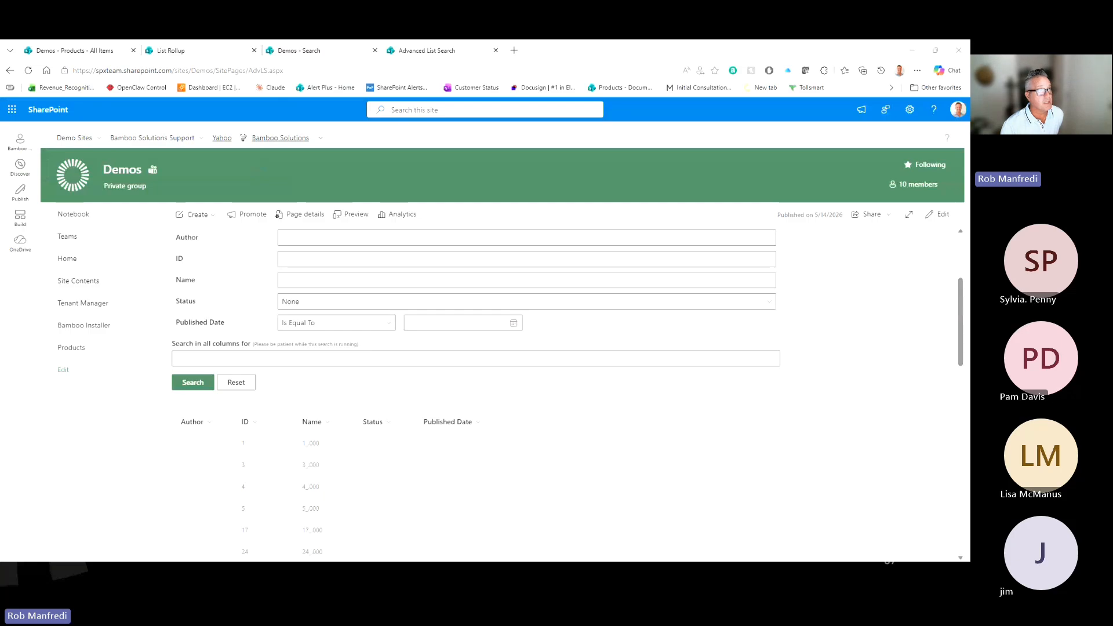
left_click_drag(965, 104, 676, 117)
scroll(620, 357, "down", 7)
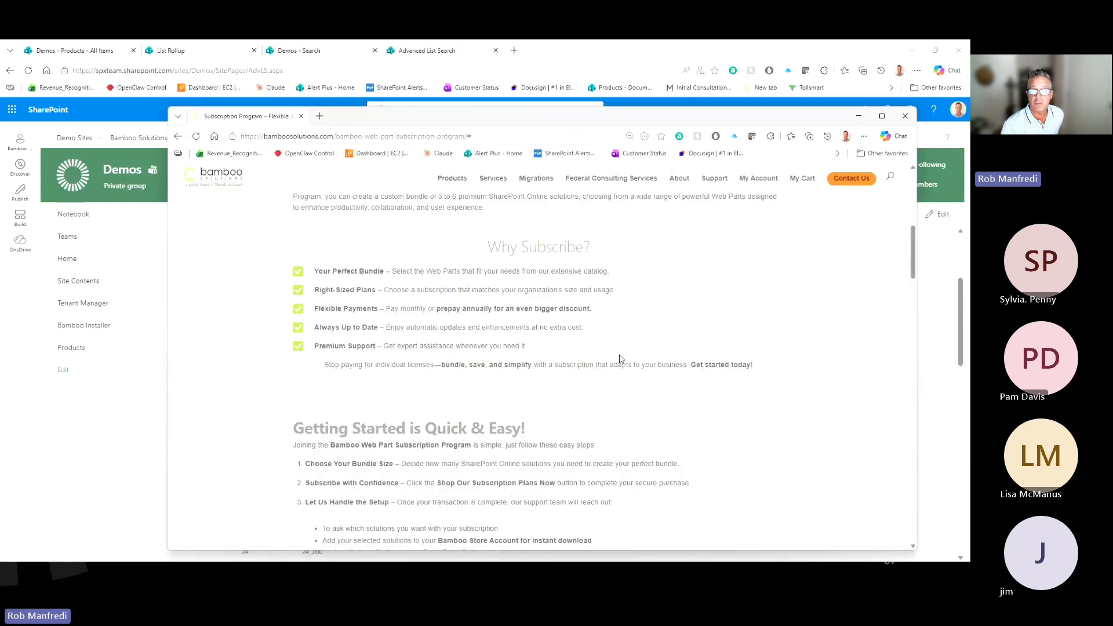
scroll(619, 355, "down", 7)
left_click_drag(352, 295, 418, 299)
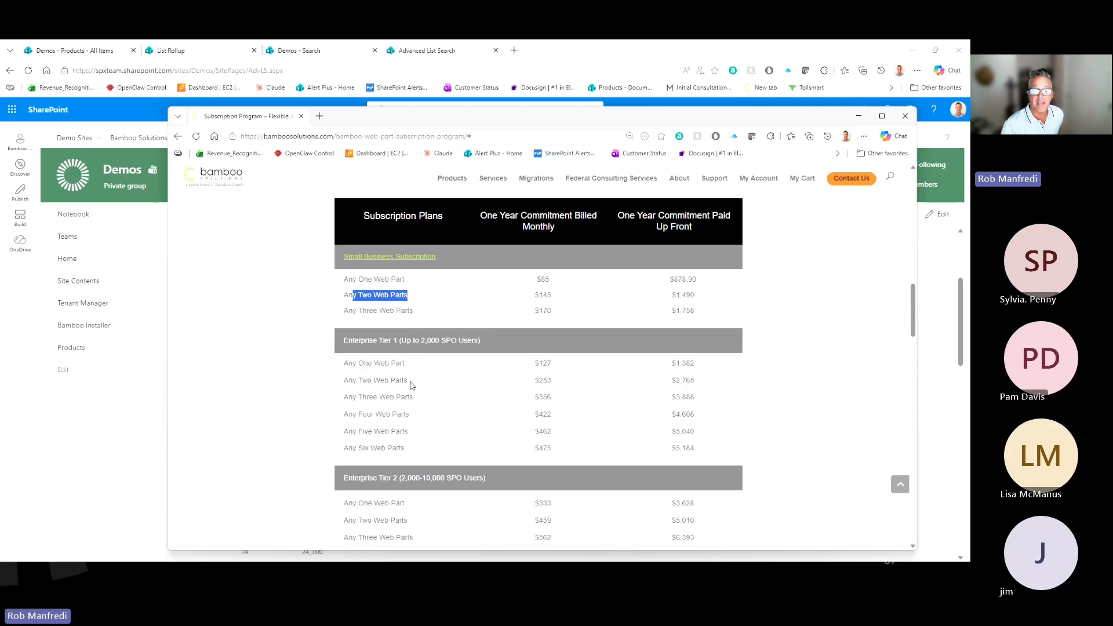
left_click(135, 420)
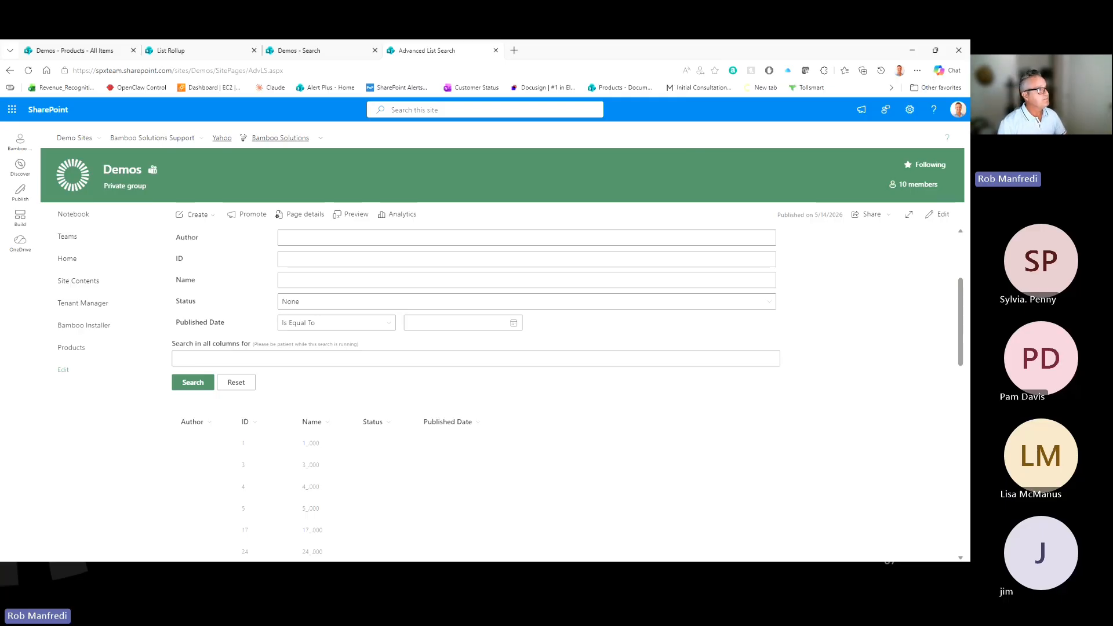
scroll(264, 425, "down", 4)
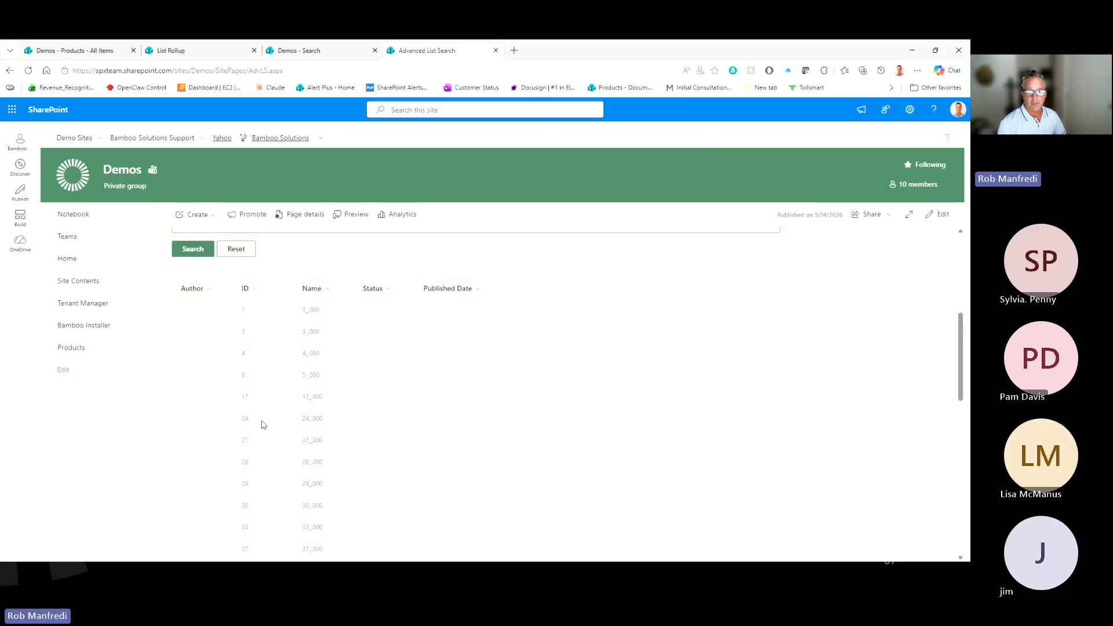
scroll(298, 444, "down", 8)
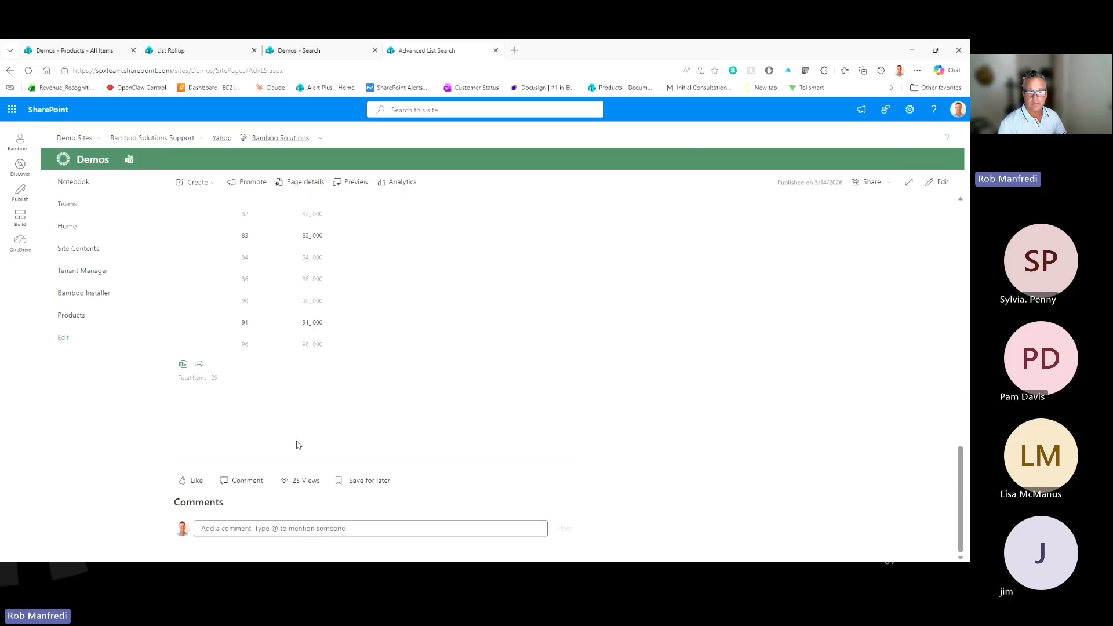
scroll(298, 444, "up", 12)
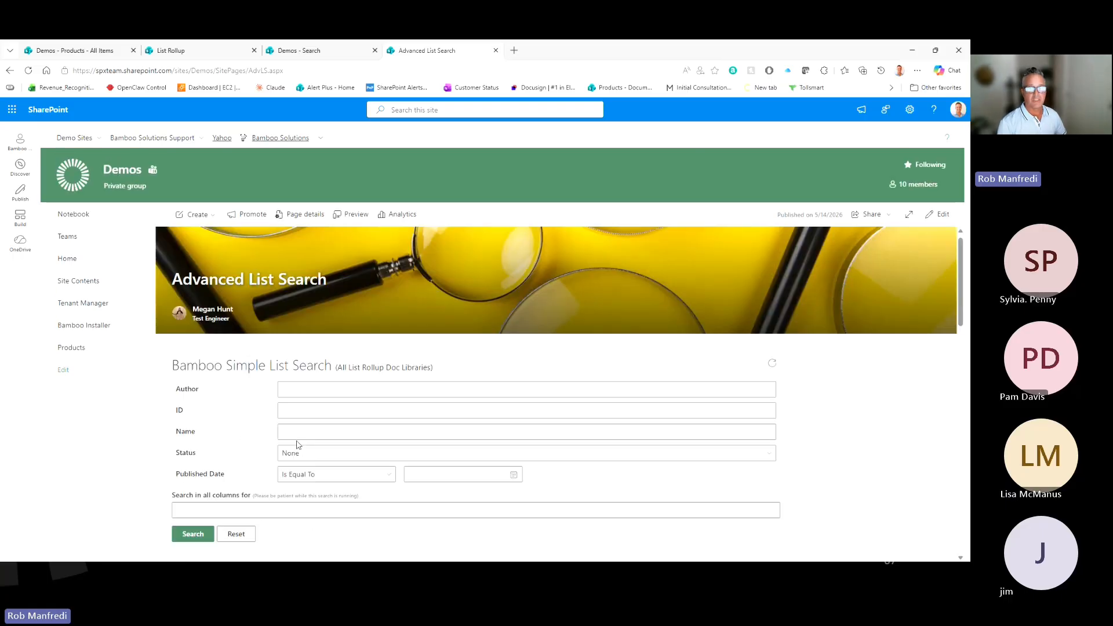